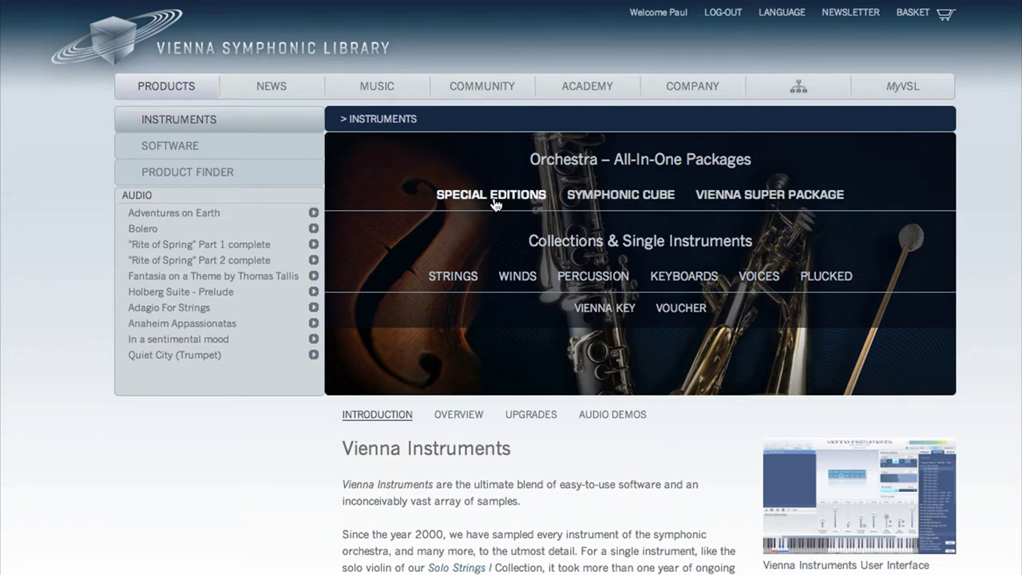
Browse the Special Edition Vol. 1 and Vol. 2 pages, then the Vienna Instruments PRO product page
{"action": "left_click", "coordinate": [495, 205]}
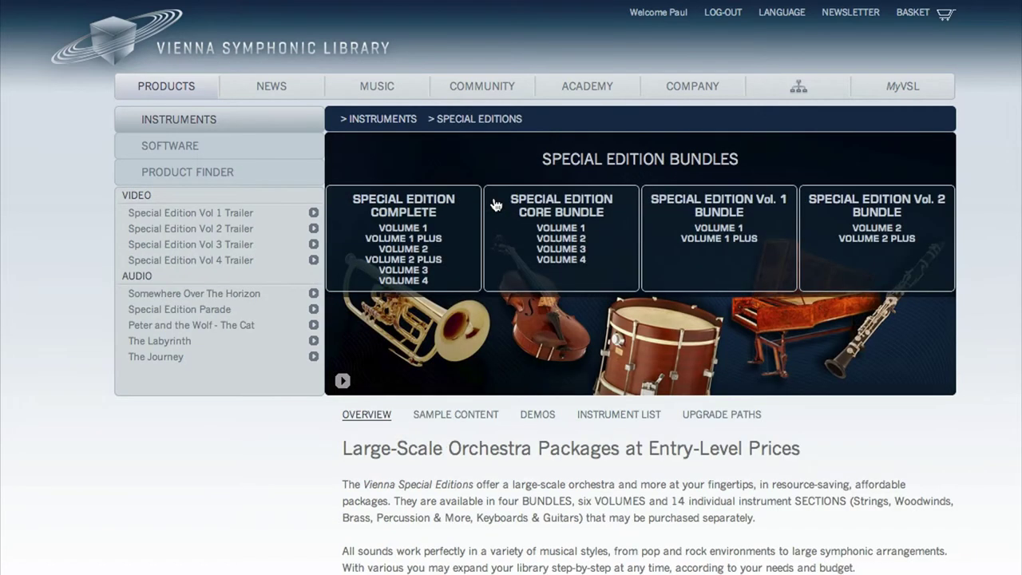
{"action": "left_click", "coordinate": [566, 229]}
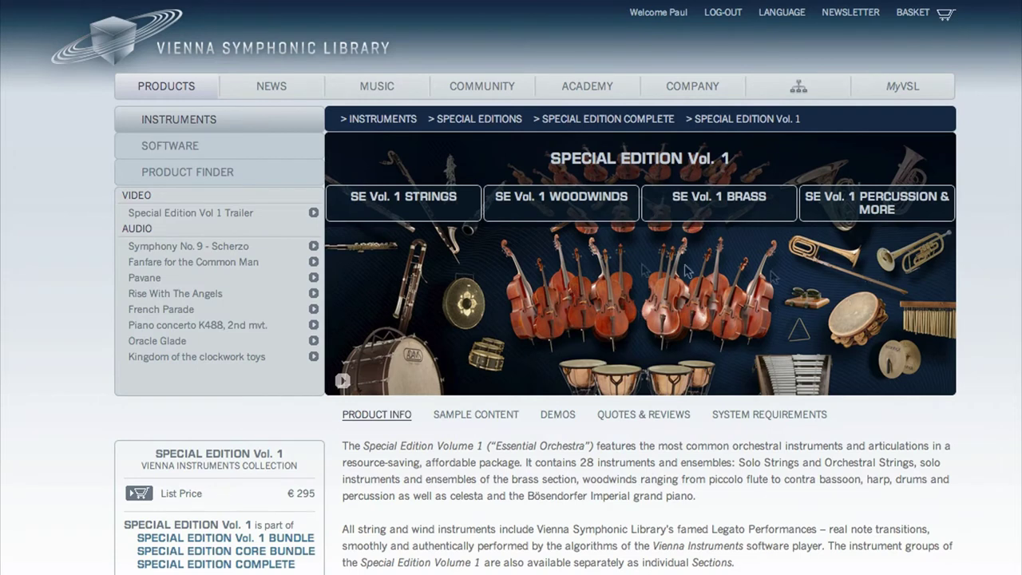
{"action": "left_click", "coordinate": [474, 128]}
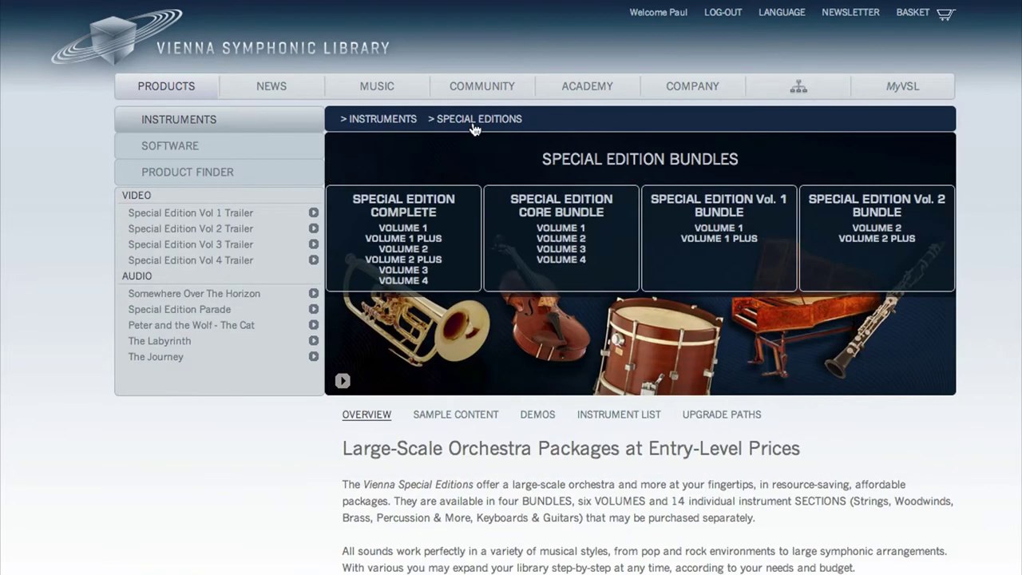
{"action": "left_click", "coordinate": [559, 238]}
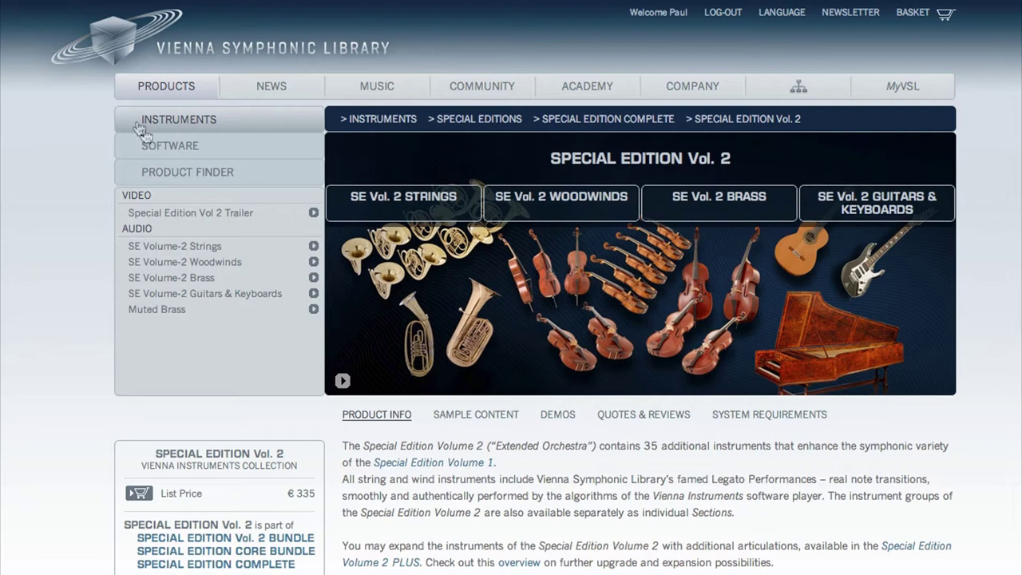
{"action": "left_click", "coordinate": [171, 152]}
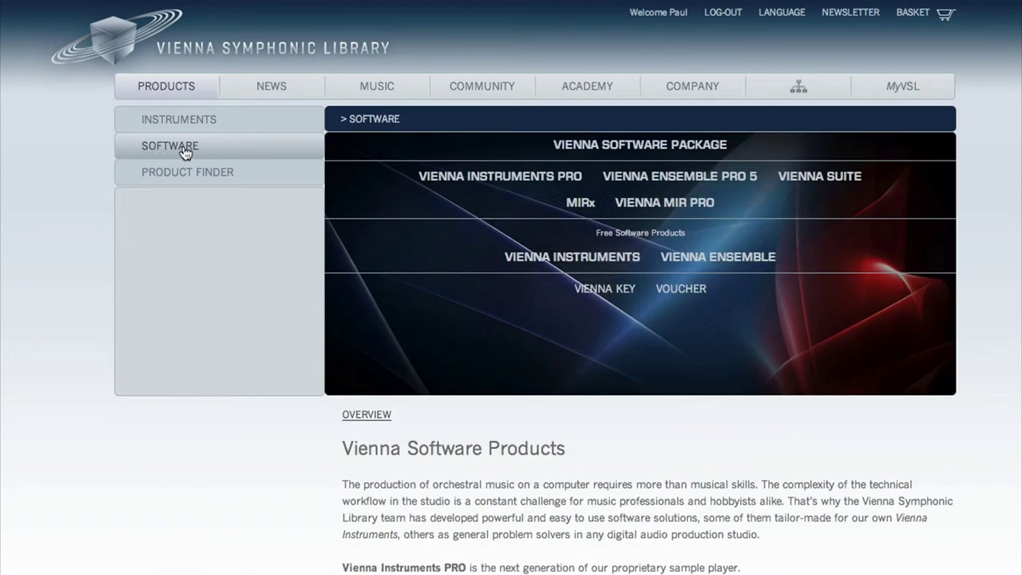
{"action": "left_click", "coordinate": [484, 177]}
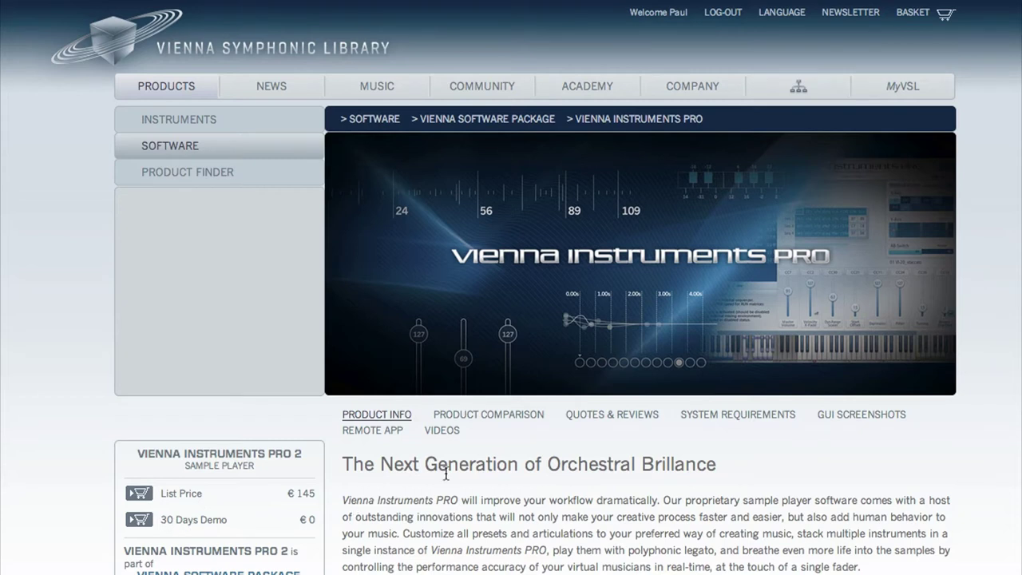
In MyVSL downloads, swap the Software Manuals filter for Tutorials/Templates
{"action": "left_click", "coordinate": [910, 94]}
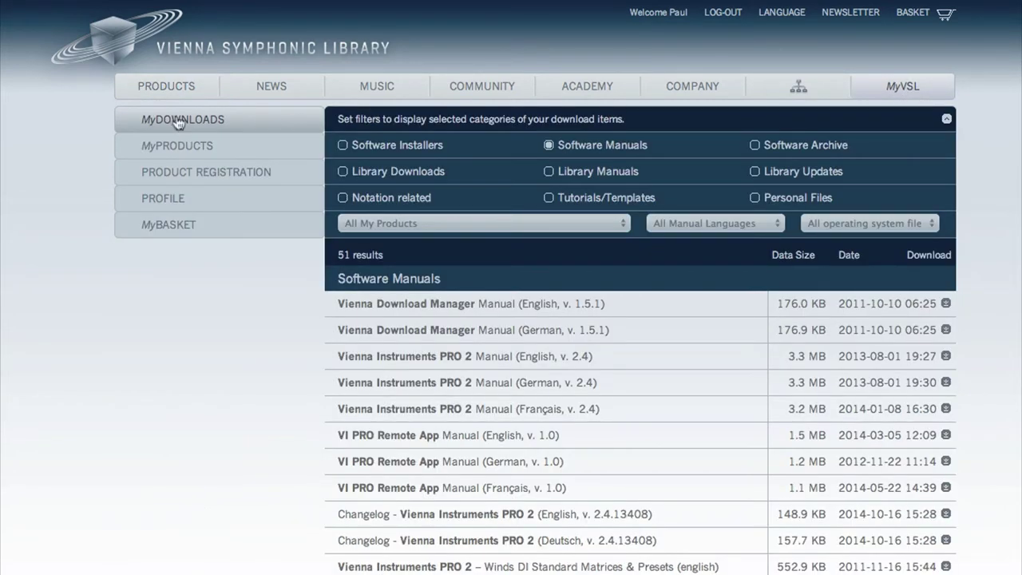
{"action": "left_click", "coordinate": [549, 147]}
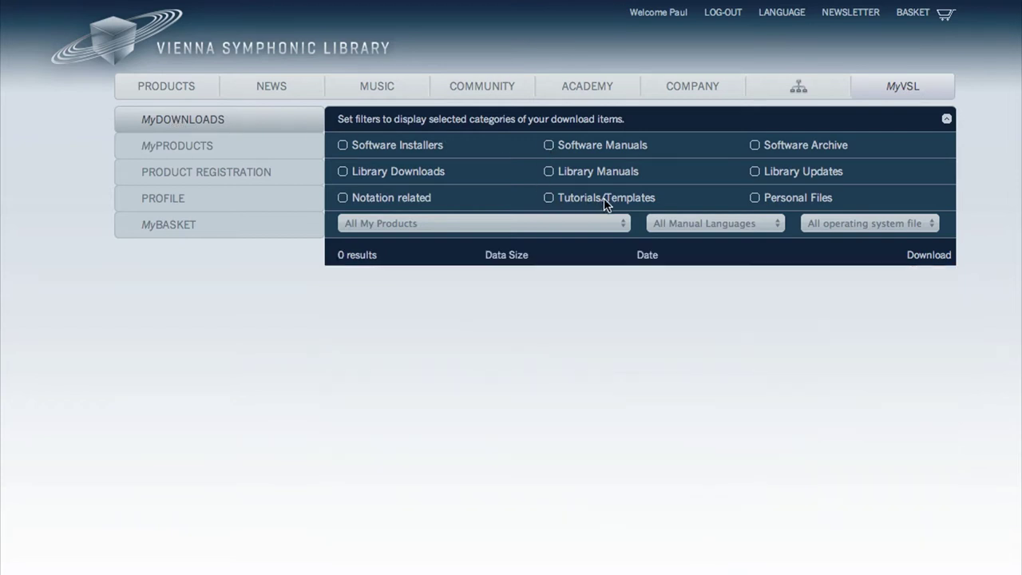
{"action": "left_click", "coordinate": [550, 198]}
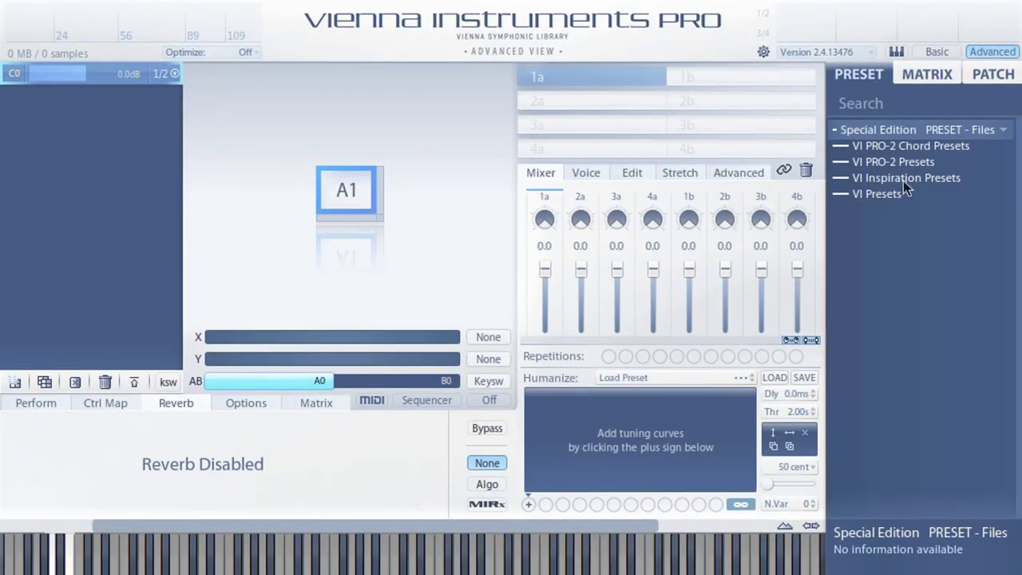
Load SE_John_and_Terry from VI Inspiration Presets and enable the Algo reverb
{"action": "left_click", "coordinate": [846, 179]}
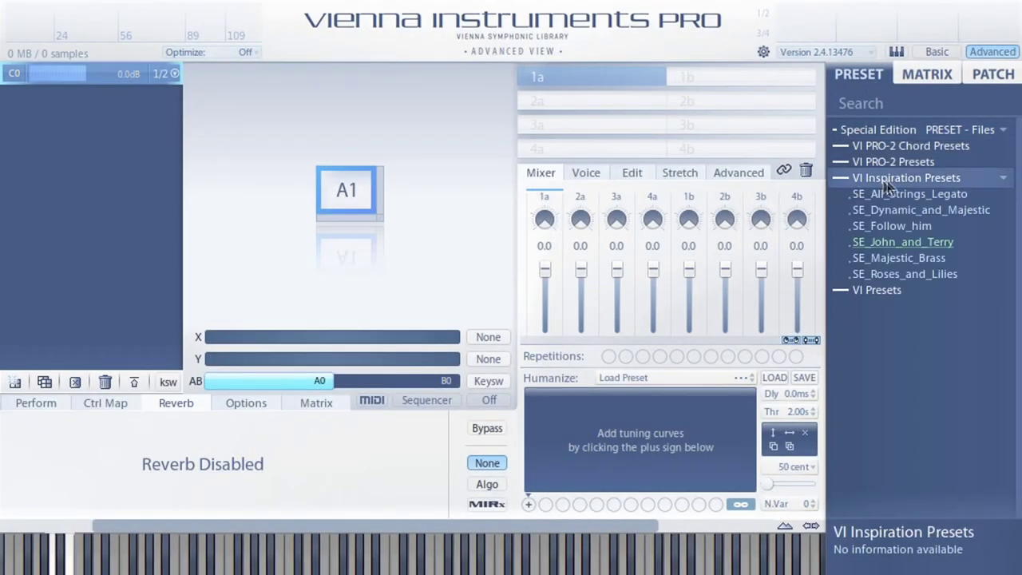
{"action": "left_click", "coordinate": [876, 244]}
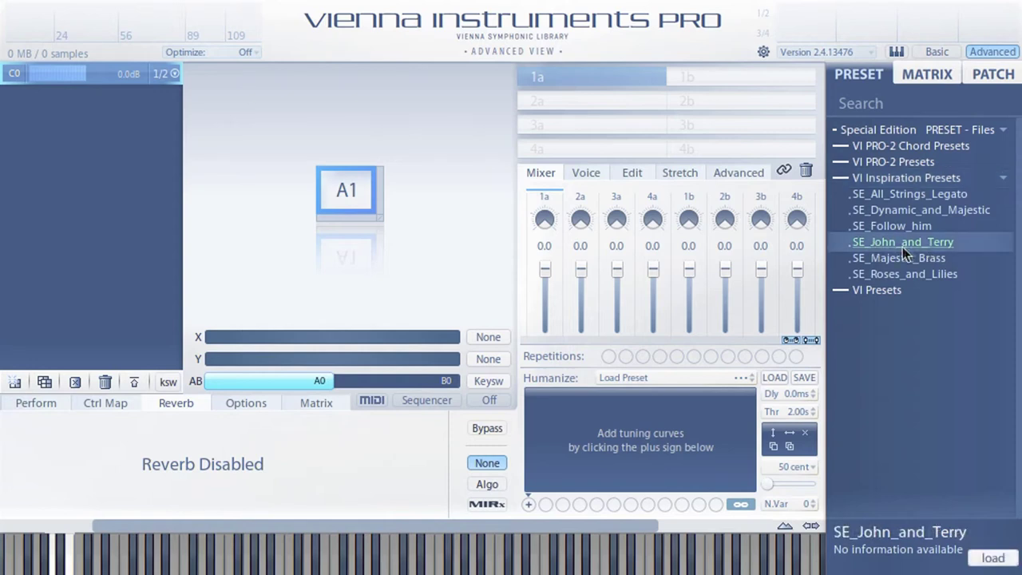
{"action": "double_click", "coordinate": [905, 247]}
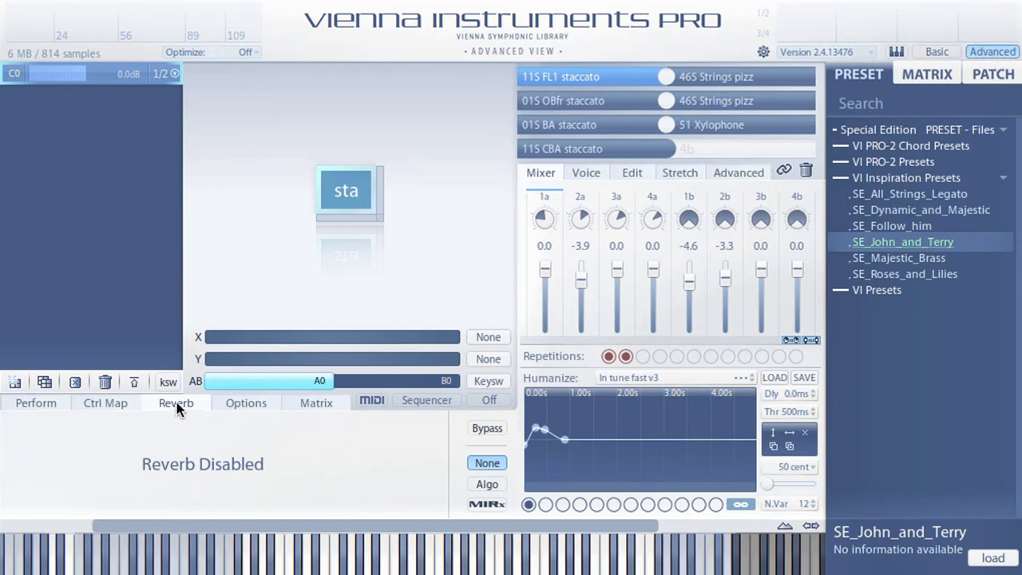
{"action": "left_click", "coordinate": [484, 483]}
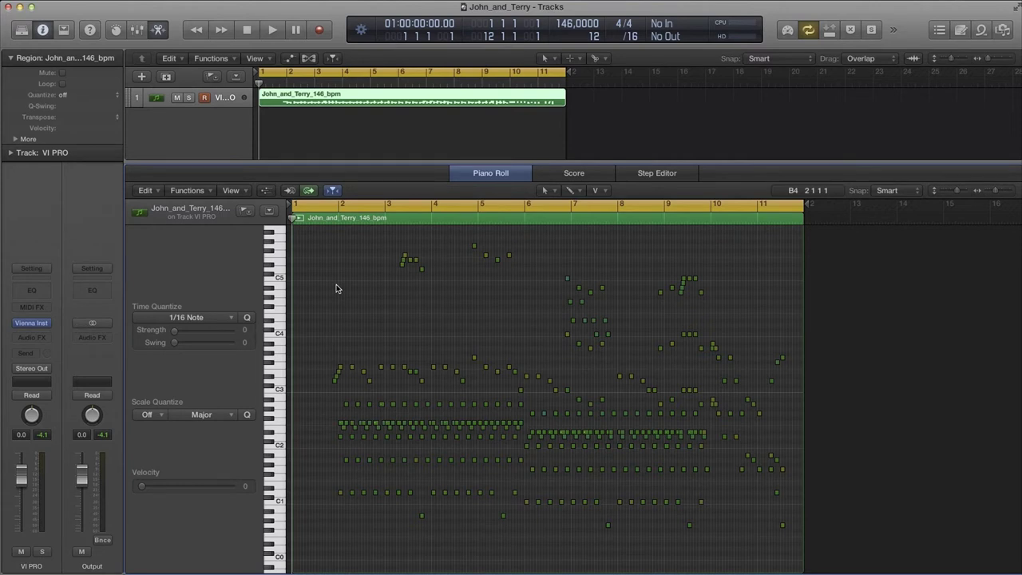
Play the John_and_Terry region with the piano roll zoomed in, then open the Vienna Inst plug-in
{"action": "key", "text": "space"}
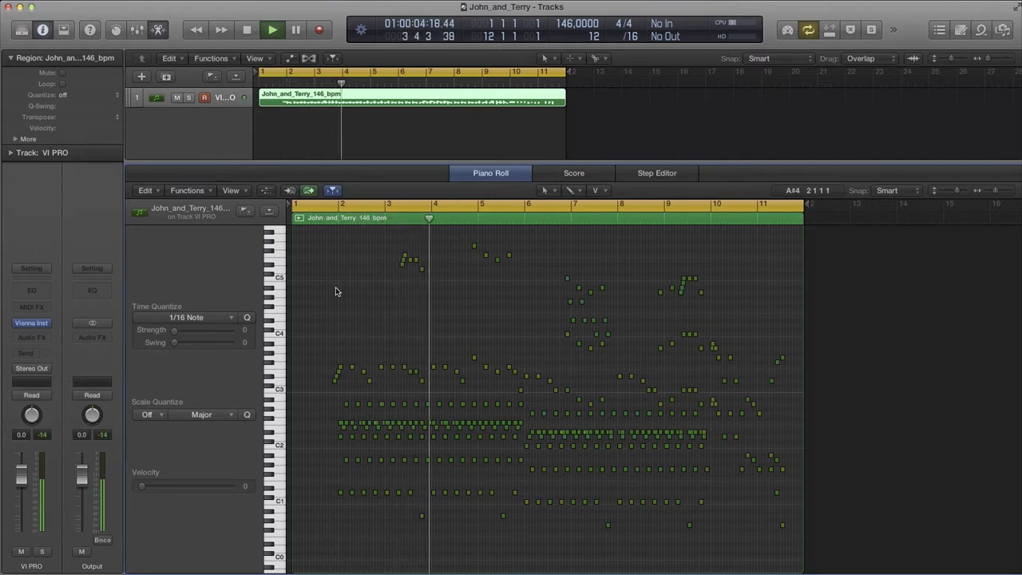
{"action": "key", "text": "super+Right"}
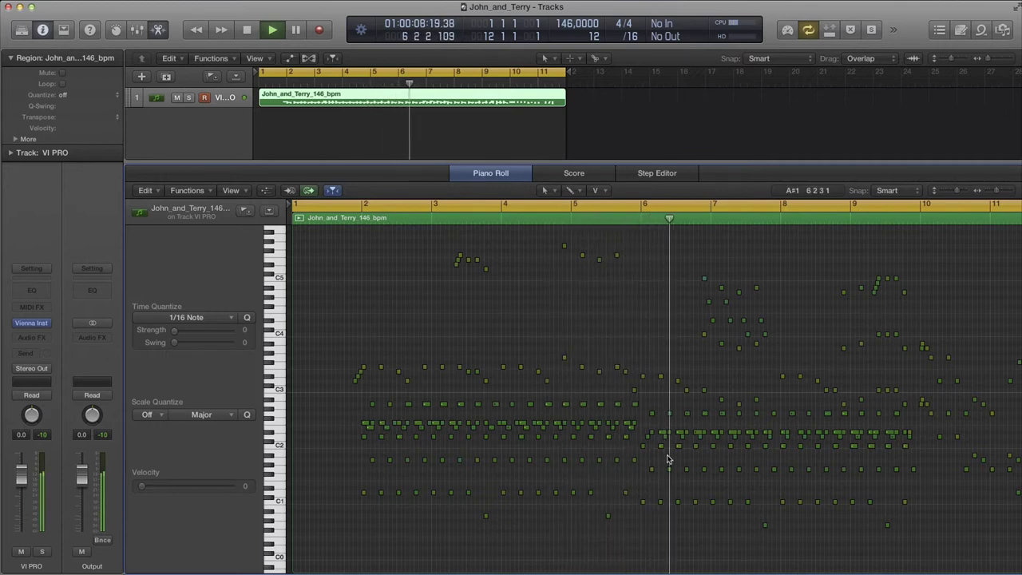
{"action": "scroll", "coordinate": [668, 456], "scroll_direction": "right", "scroll_amount": 1}
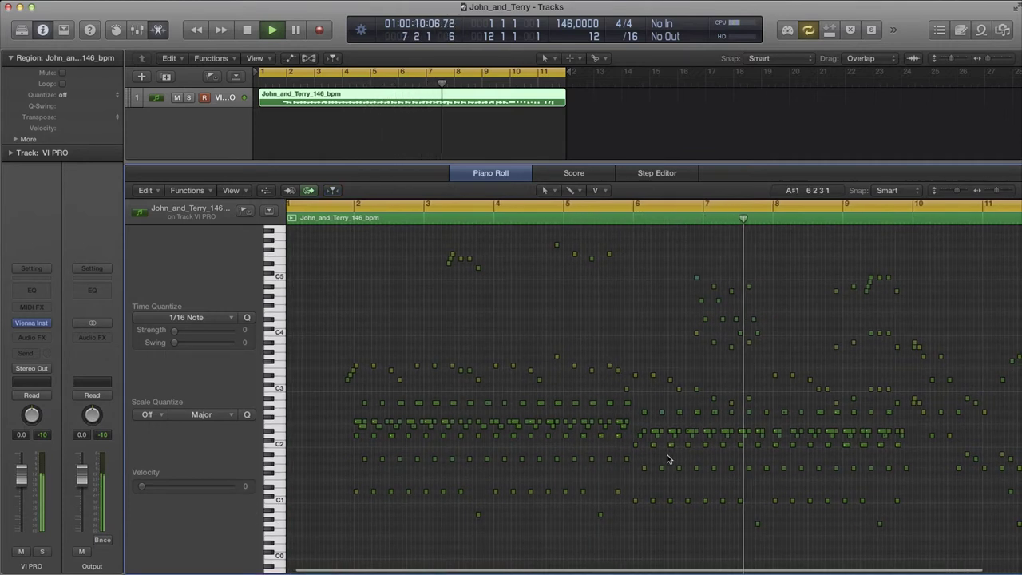
{"action": "scroll", "coordinate": [668, 459], "scroll_direction": "right", "scroll_amount": 1}
{"action": "scroll", "coordinate": [668, 459], "scroll_direction": "right", "scroll_amount": 1}
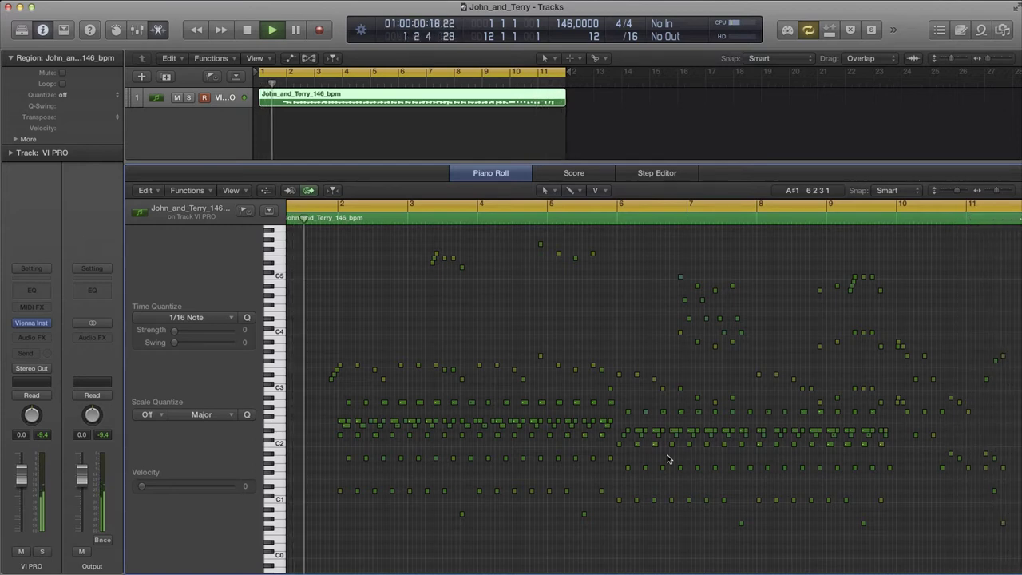
{"action": "key", "text": "space"}
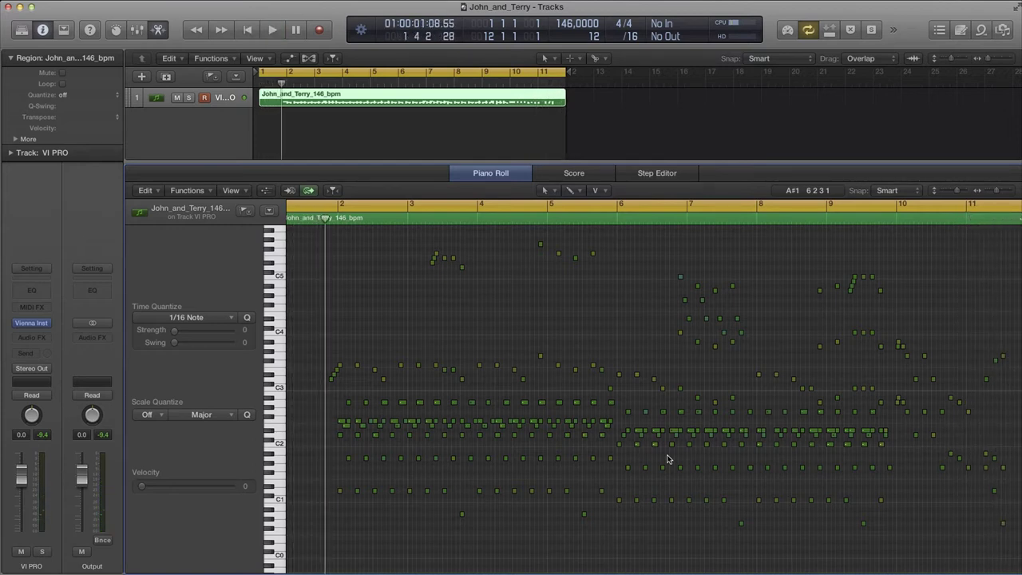
{"action": "left_click", "coordinate": [36, 324]}
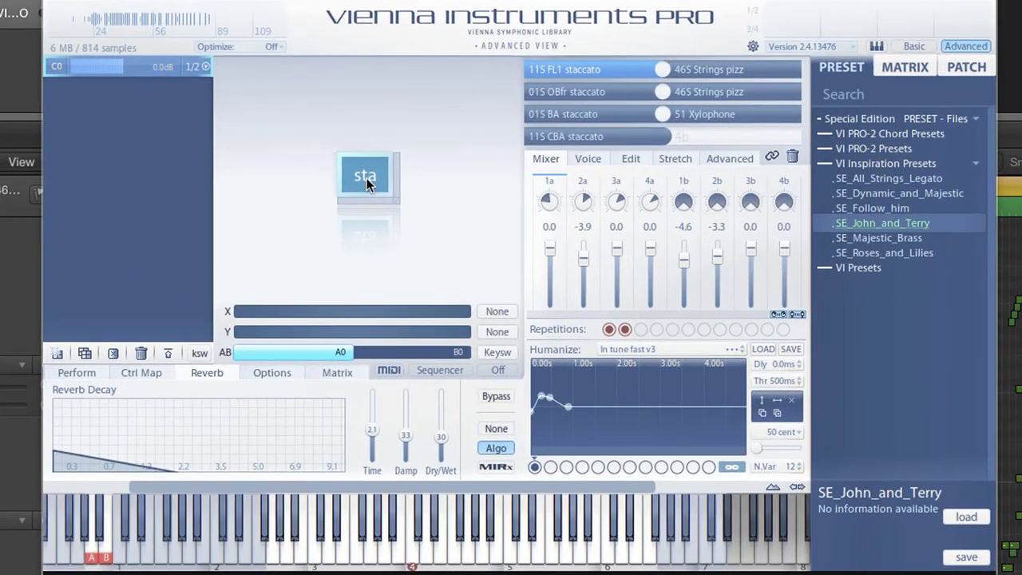
Inspect the OBfr, BA and CBA staccato, 46S Strings pizz and 51 Xylophone cells
{"action": "left_click", "coordinate": [561, 92]}
{"action": "left_click", "coordinate": [561, 114]}
{"action": "left_click", "coordinate": [561, 137]}
{"action": "left_click", "coordinate": [729, 72]}
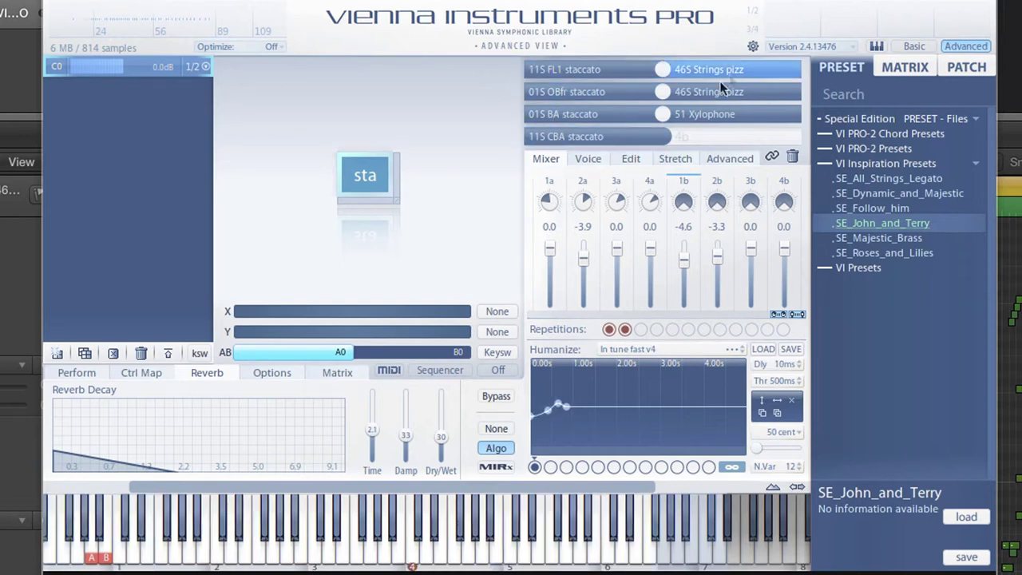
{"action": "left_click", "coordinate": [714, 88]}
{"action": "left_click", "coordinate": [706, 115]}
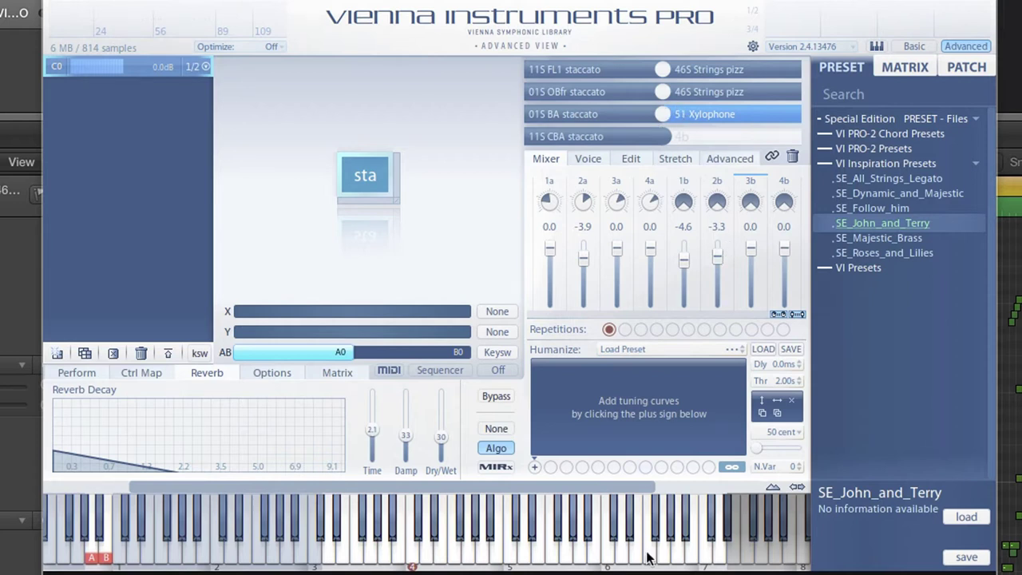
Show the keyboard curve and drag its points into an S-shaped ramp
{"action": "left_click", "coordinate": [796, 487]}
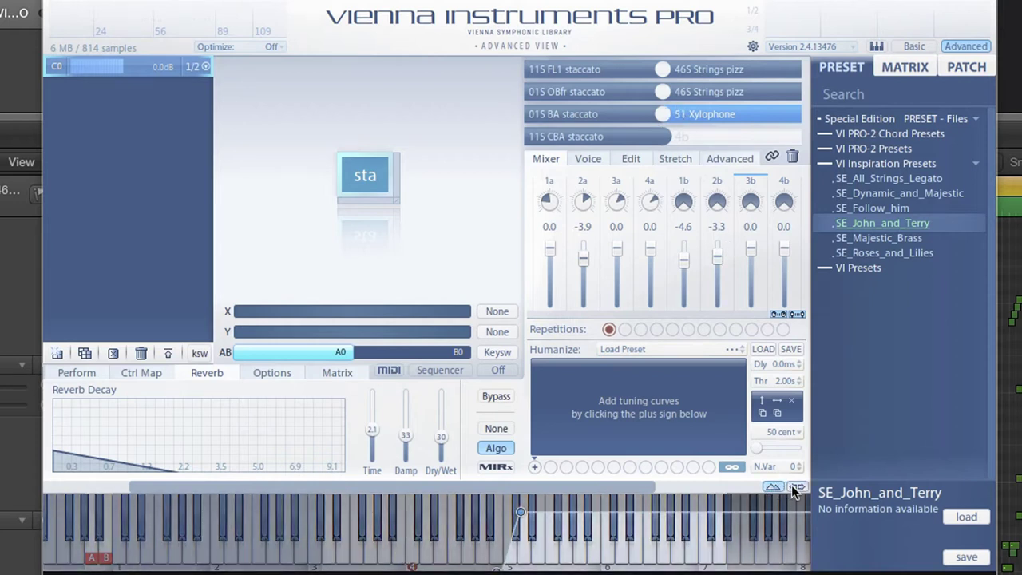
{"action": "mouse_move", "coordinate": [519, 512]}
{"action": "left_mouse_down"}
{"action": "mouse_move", "coordinate": [520, 523]}
{"action": "mouse_move", "coordinate": [521, 509]}
{"action": "left_mouse_up"}
{"action": "left_click_drag", "start_coordinate": [503, 563], "coordinate": [453, 567]}
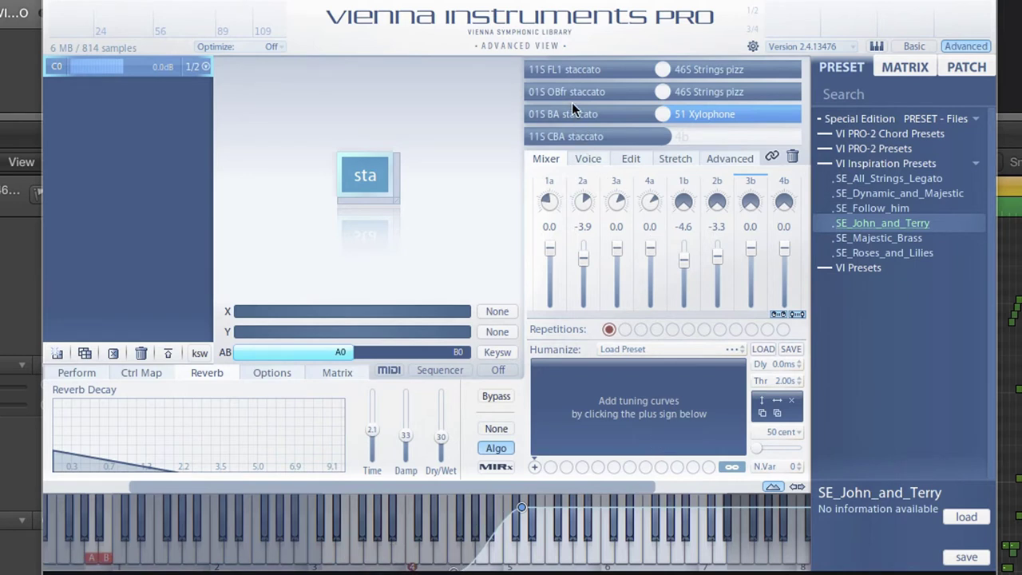
Compare the settings of the CBA and BA staccato cells
{"action": "left_click", "coordinate": [554, 138]}
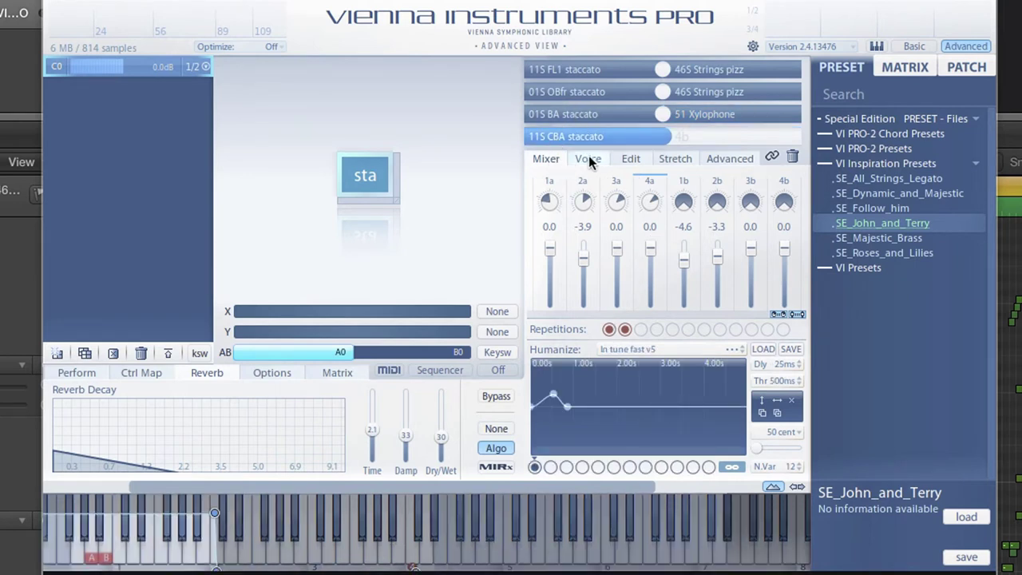
{"action": "left_click", "coordinate": [627, 159]}
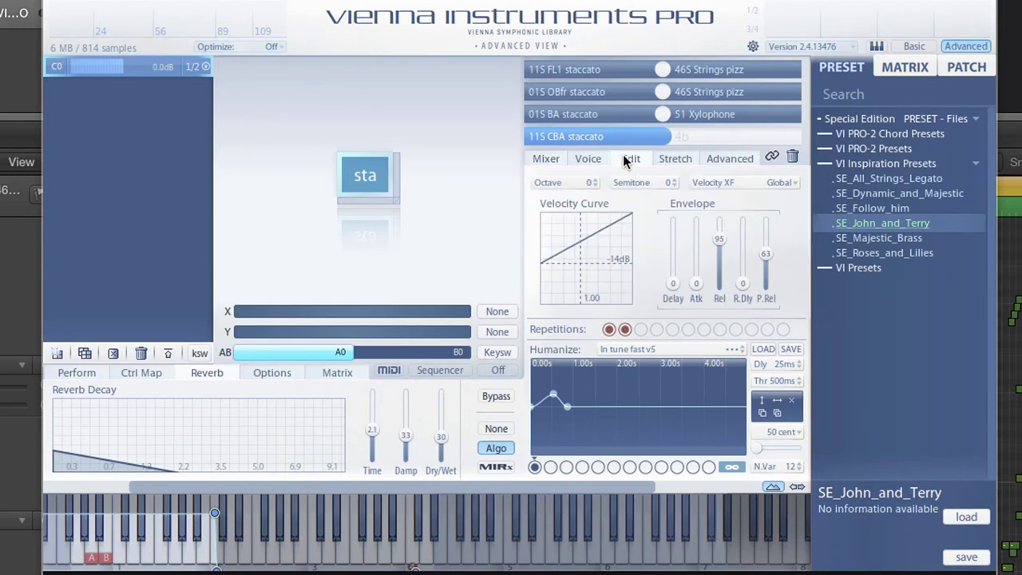
{"action": "left_click", "coordinate": [576, 118]}
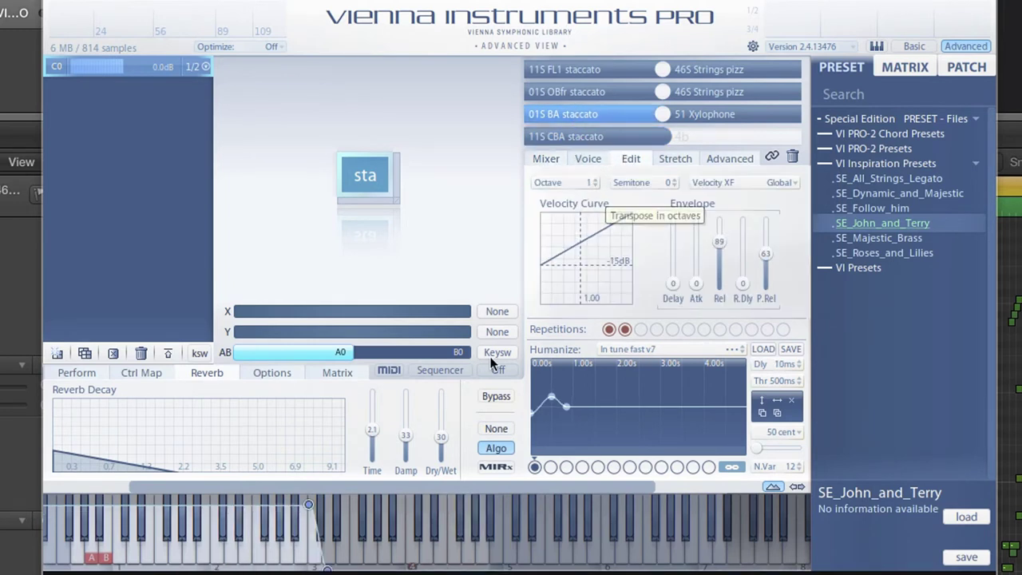
{"action": "left_click", "coordinate": [590, 138]}
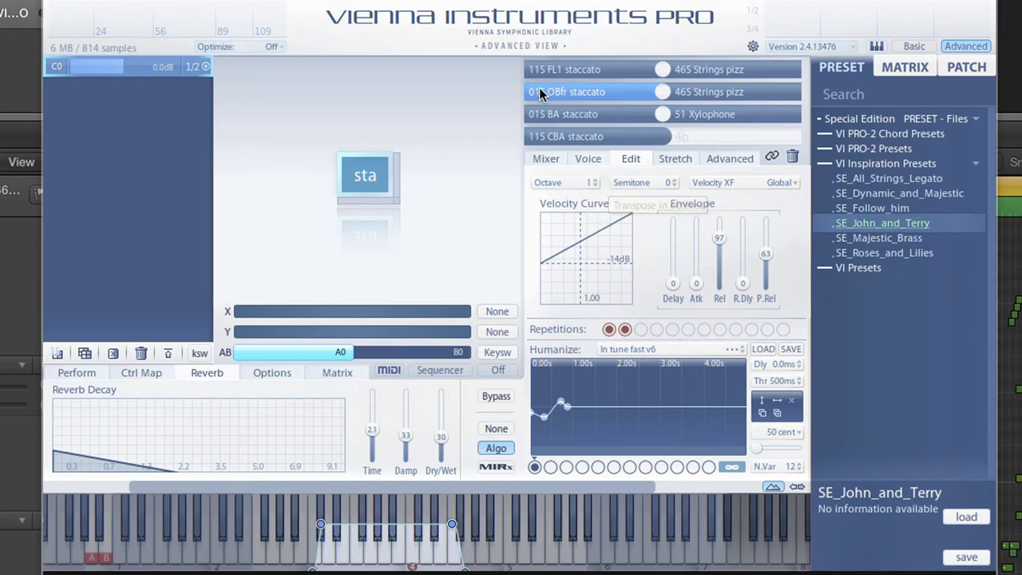
Raise the FL1 cell's keyboard curve midpoint, then check the 46S pizz and OBfr cells
{"action": "left_click", "coordinate": [561, 70]}
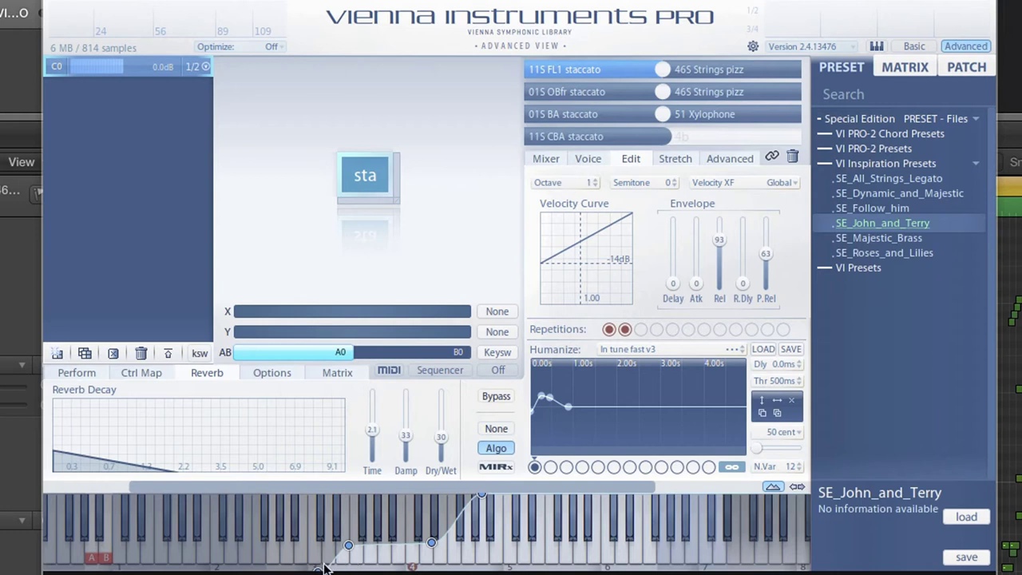
{"action": "mouse_move", "coordinate": [432, 543]}
{"action": "left_mouse_down"}
{"action": "mouse_move", "coordinate": [431, 532]}
{"action": "mouse_move", "coordinate": [444, 543]}
{"action": "left_mouse_up"}
{"action": "left_click", "coordinate": [732, 73]}
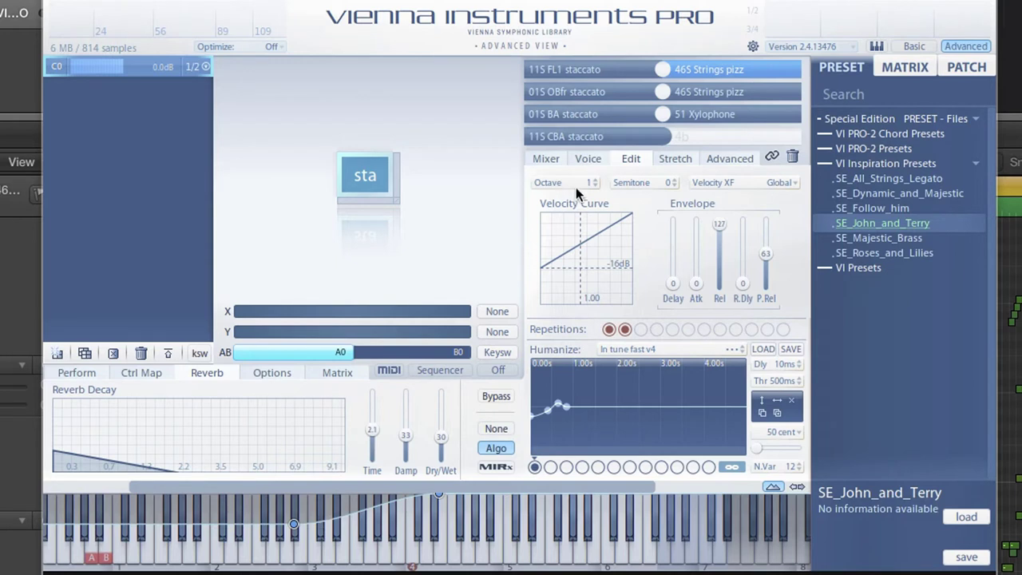
{"action": "left_click", "coordinate": [717, 93]}
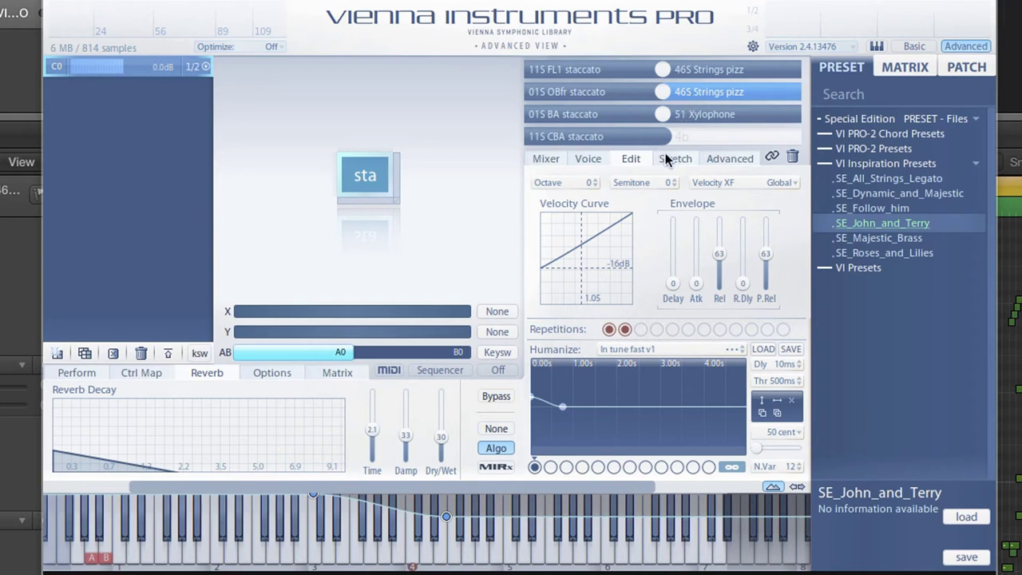
{"action": "left_click", "coordinate": [558, 158]}
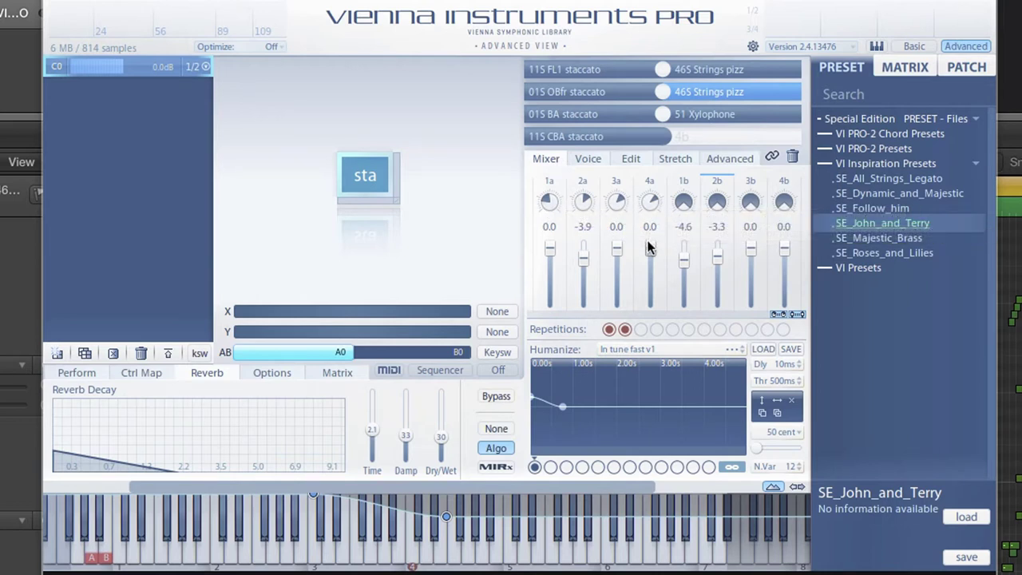
Set mixer channel 2a to -3.3 dB and channel 2b to 0.0 dB
{"action": "mouse_move", "coordinate": [583, 258]}
{"action": "left_mouse_down"}
{"action": "mouse_move", "coordinate": [582, 269]}
{"action": "mouse_move", "coordinate": [589, 249]}
{"action": "left_mouse_up"}
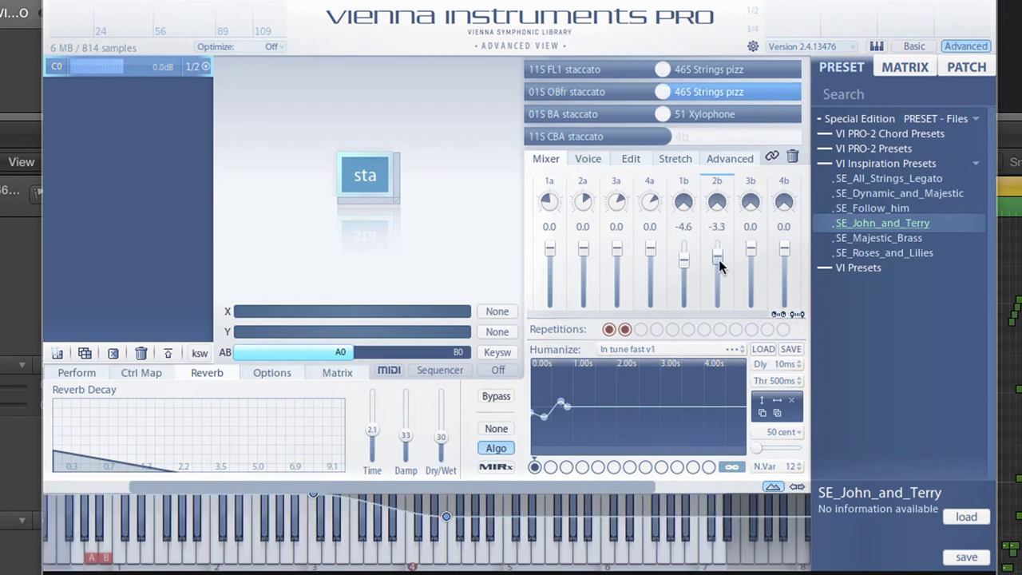
{"action": "left_click_drag", "start_coordinate": [585, 249], "coordinate": [587, 259]}
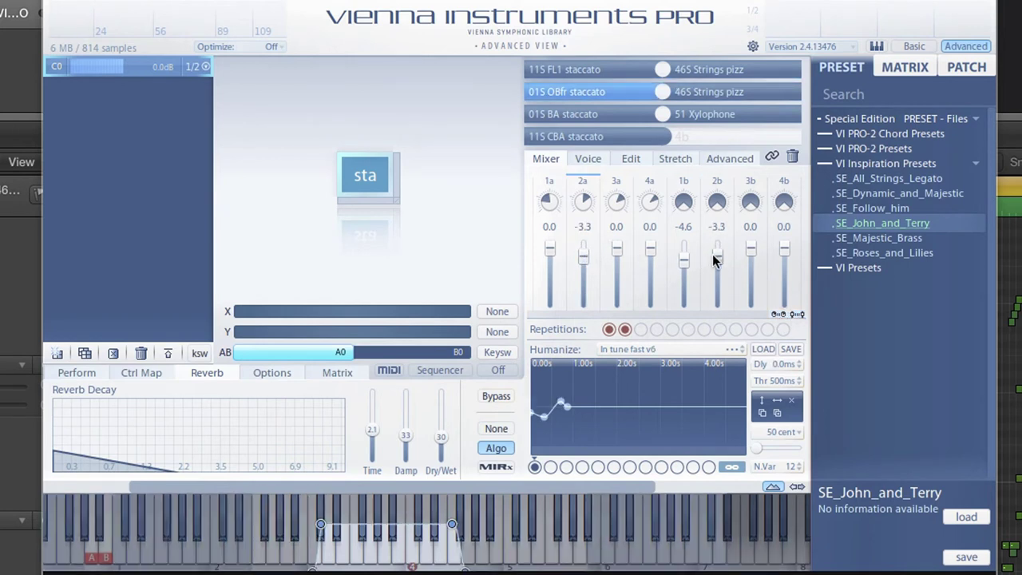
{"action": "left_click_drag", "start_coordinate": [715, 257], "coordinate": [718, 249]}
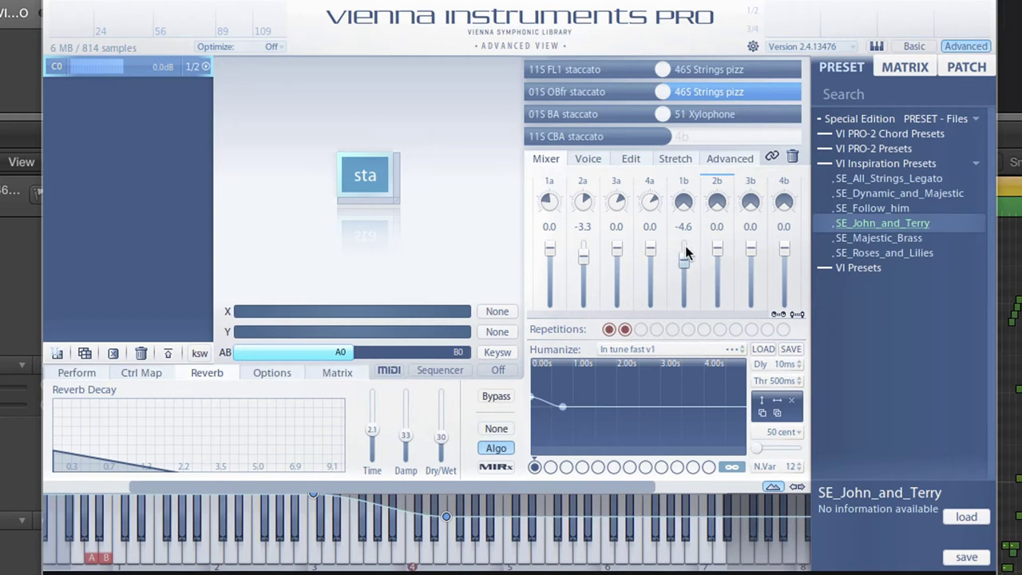
Step through the humanize presets, settling on the eighth one
{"action": "left_click", "coordinate": [550, 466]}
{"action": "left_click", "coordinate": [566, 467]}
{"action": "left_click", "coordinate": [583, 468]}
{"action": "left_click", "coordinate": [597, 468]}
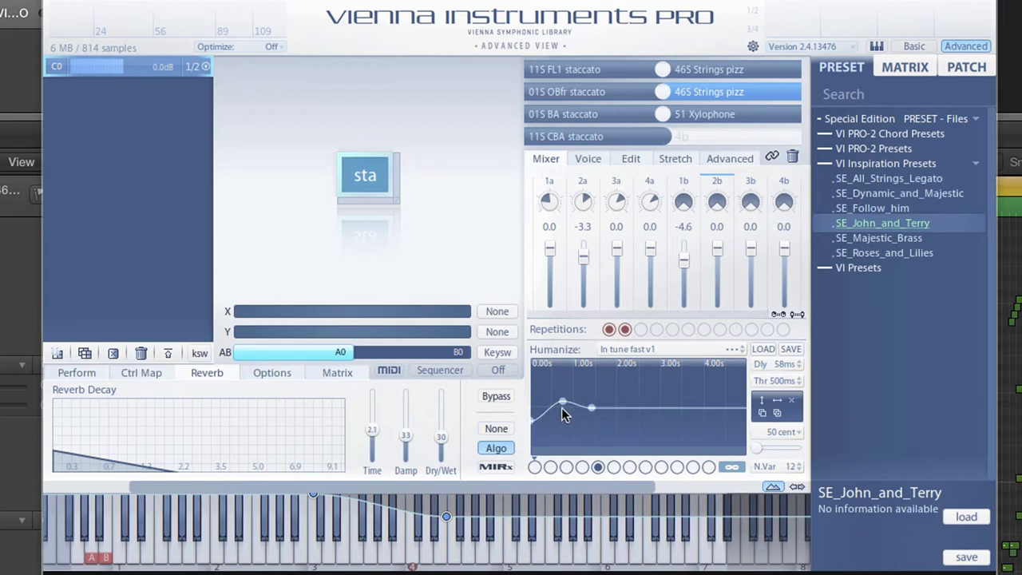
{"action": "left_click", "coordinate": [612, 469]}
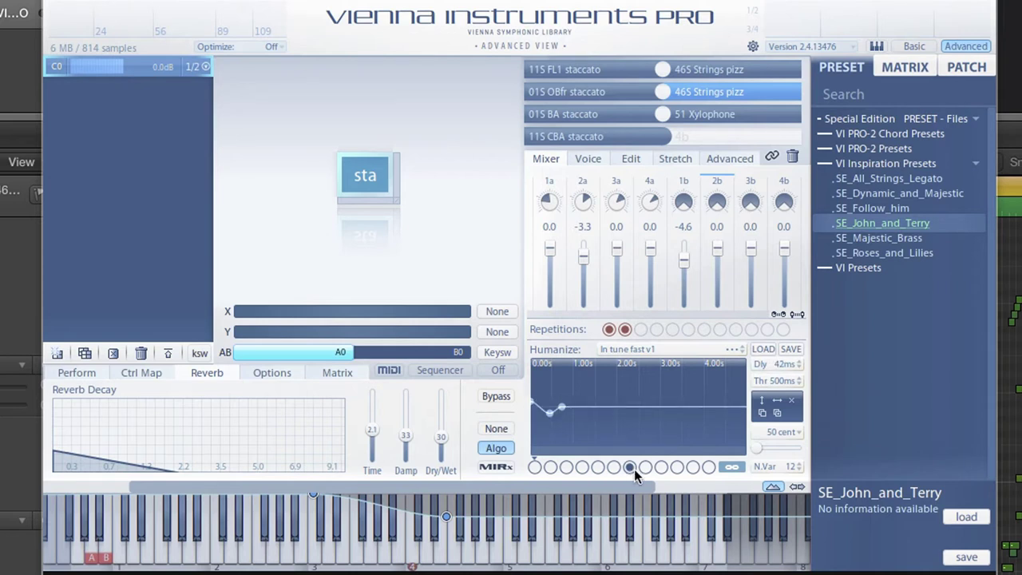
{"action": "left_click", "coordinate": [646, 468]}
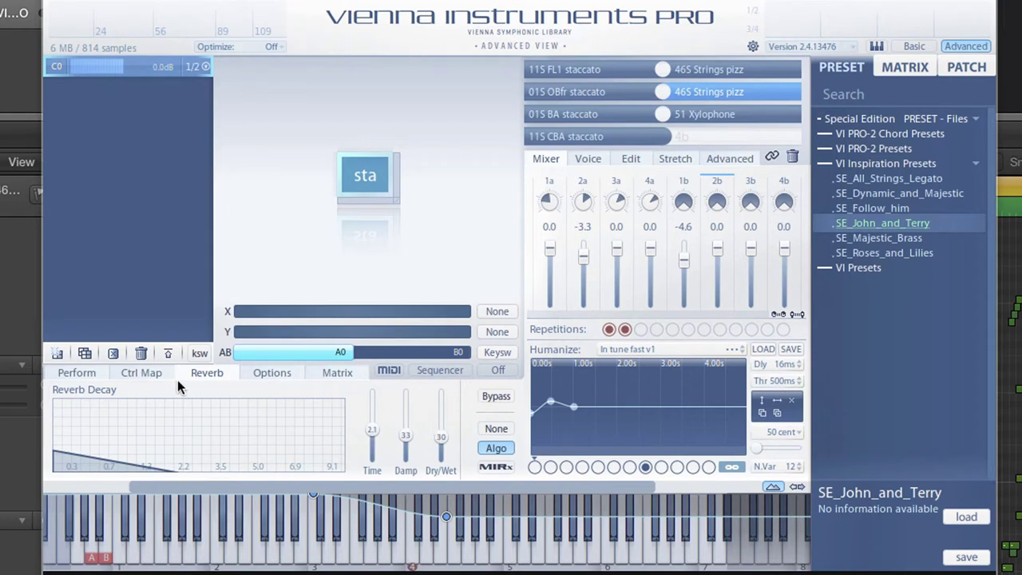
{"action": "left_click", "coordinate": [85, 371]}
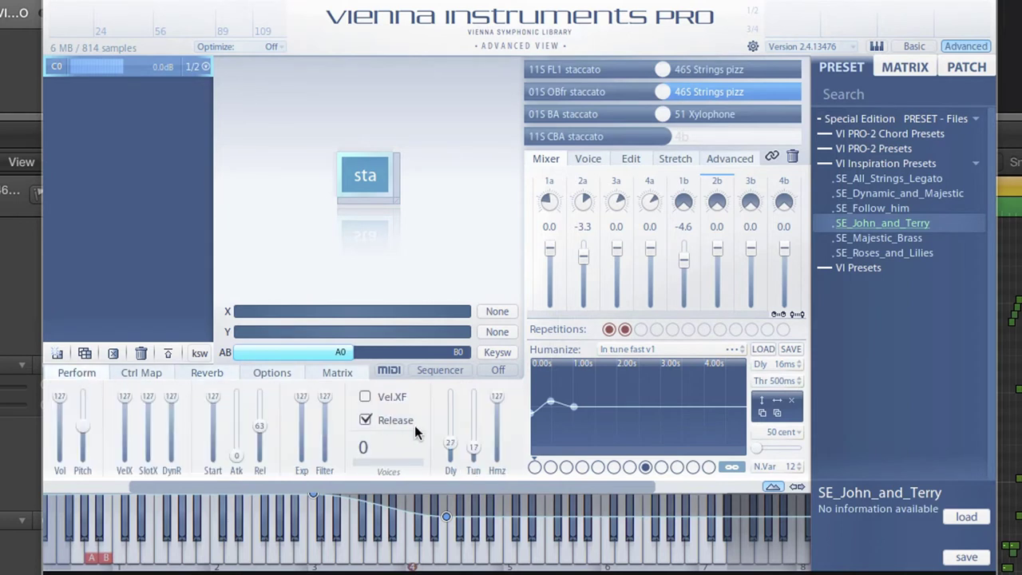
Set the Perform Tun slider to 45 and raise the Dly slider to 127
{"action": "left_click_drag", "start_coordinate": [474, 463], "coordinate": [454, 443]}
{"action": "mouse_move", "coordinate": [496, 397]}
{"action": "left_mouse_down"}
{"action": "mouse_move", "coordinate": [494, 468]}
{"action": "mouse_move", "coordinate": [496, 394]}
{"action": "left_mouse_up"}
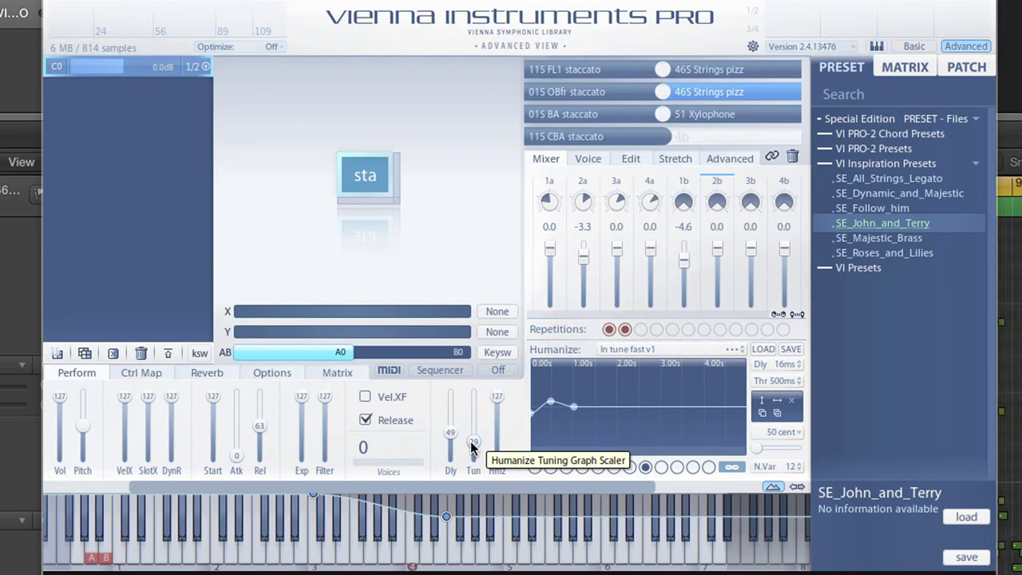
{"action": "mouse_move", "coordinate": [472, 446]}
{"action": "left_mouse_down"}
{"action": "mouse_move", "coordinate": [485, 378]}
{"action": "mouse_move", "coordinate": [477, 445]}
{"action": "mouse_move", "coordinate": [452, 449]}
{"action": "left_mouse_up"}
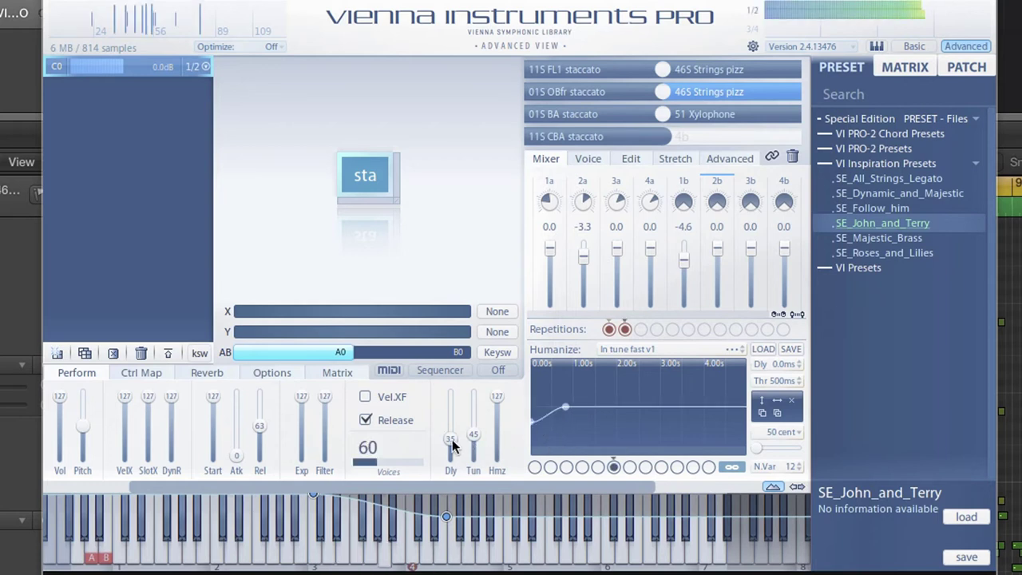
{"action": "left_click_drag", "start_coordinate": [452, 427], "coordinate": [453, 394]}
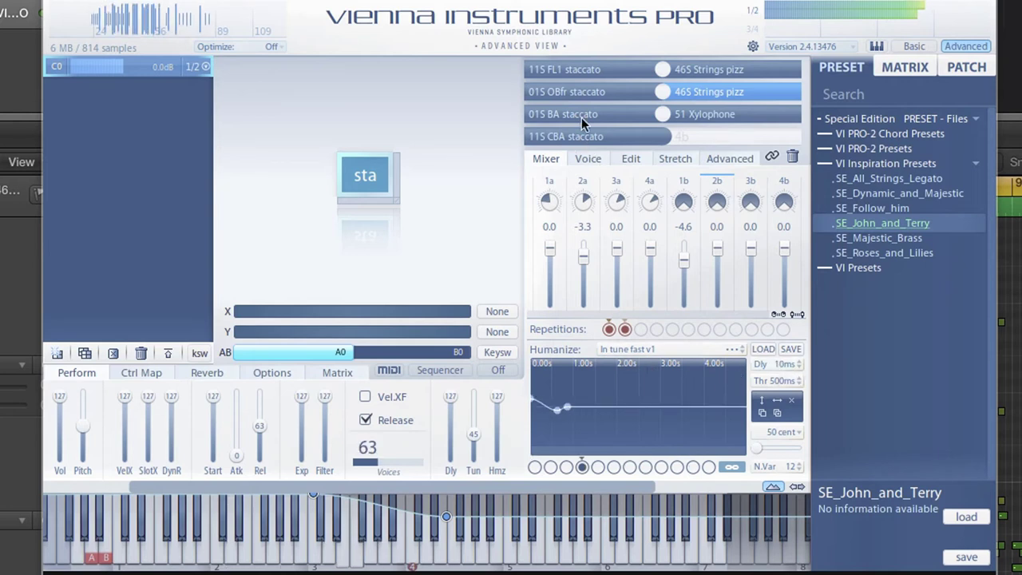
For the 01S BA staccato cell, lower Dly to 31 and sweep SlotX between 0 and 103
{"action": "left_click", "coordinate": [578, 91]}
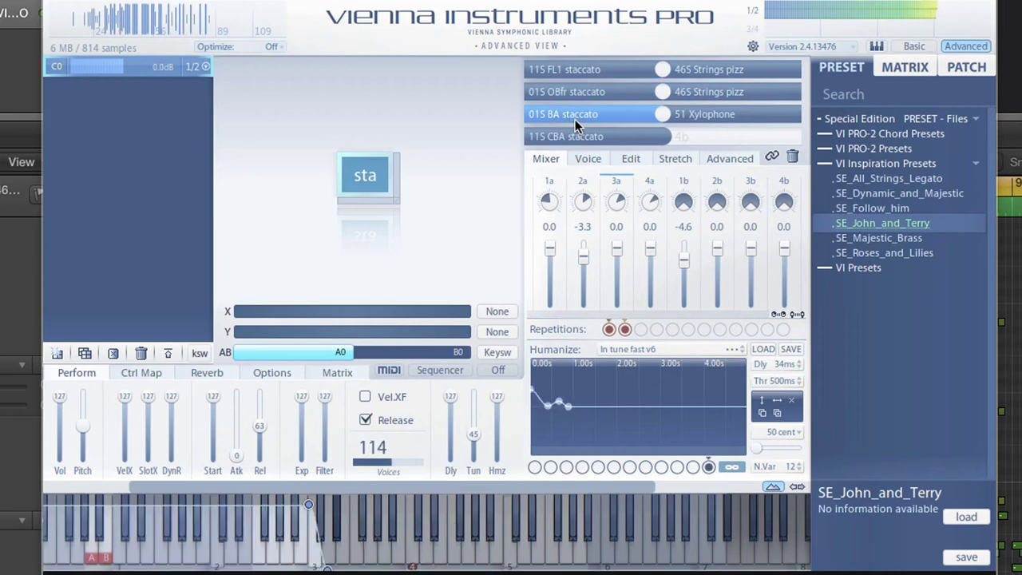
{"action": "left_click_drag", "start_coordinate": [452, 405], "coordinate": [451, 450]}
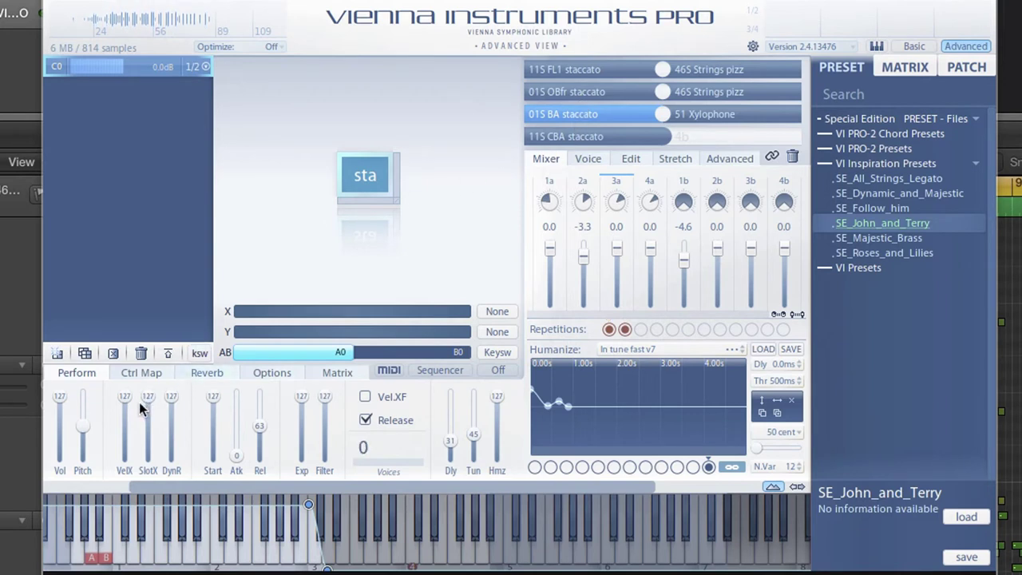
{"action": "left_click_drag", "start_coordinate": [150, 445], "coordinate": [148, 479]}
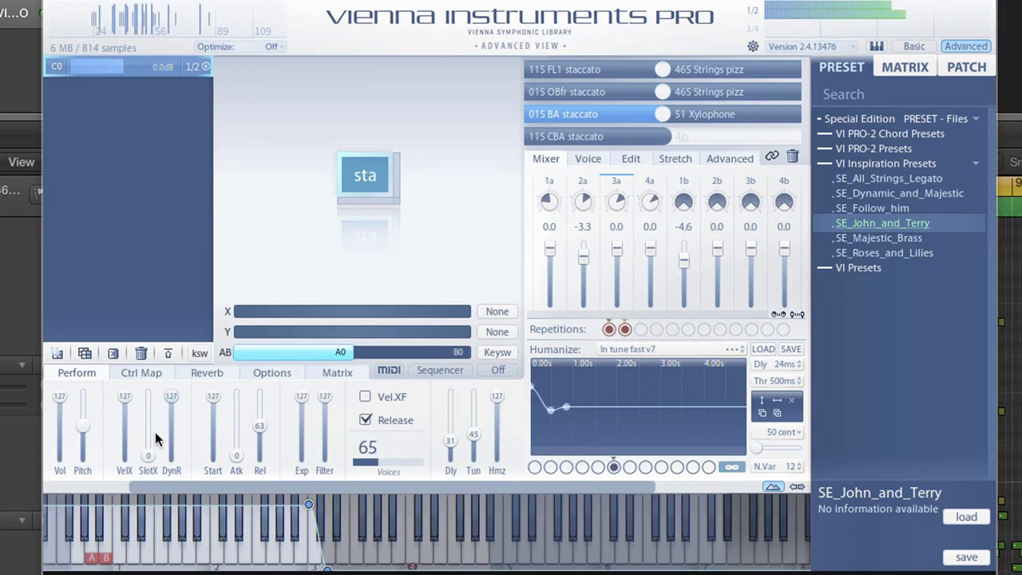
{"action": "left_click_drag", "start_coordinate": [148, 467], "coordinate": [147, 398]}
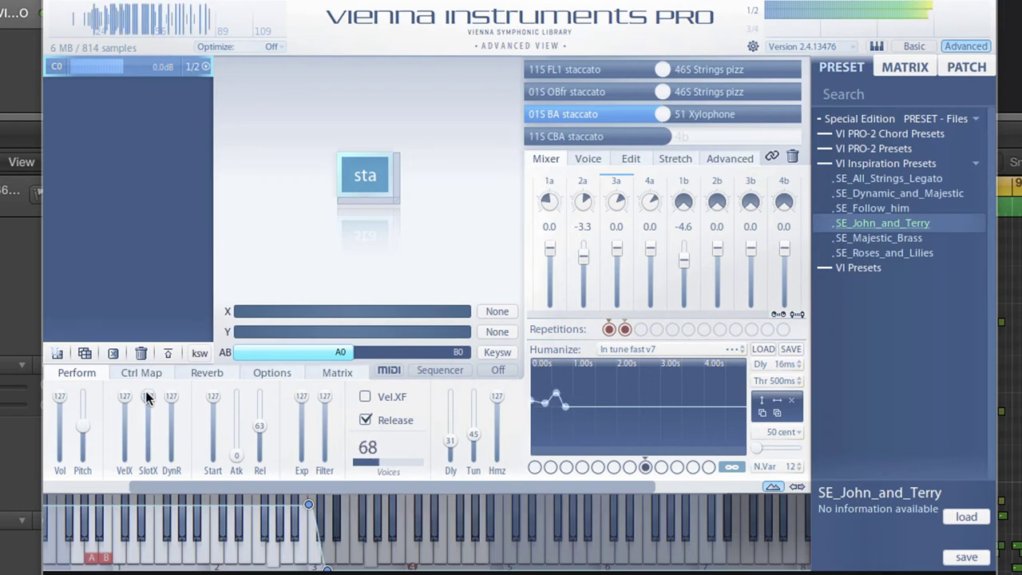
{"action": "left_click_drag", "start_coordinate": [150, 399], "coordinate": [164, 357]}
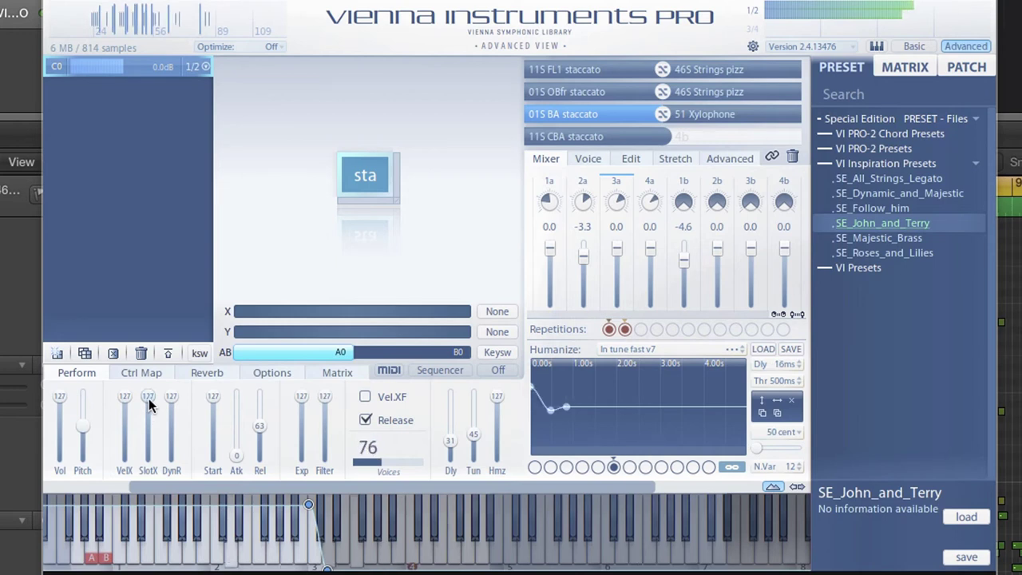
{"action": "mouse_move", "coordinate": [149, 409]}
{"action": "left_mouse_down"}
{"action": "mouse_move", "coordinate": [145, 456]}
{"action": "mouse_move", "coordinate": [150, 394]}
{"action": "left_mouse_up"}
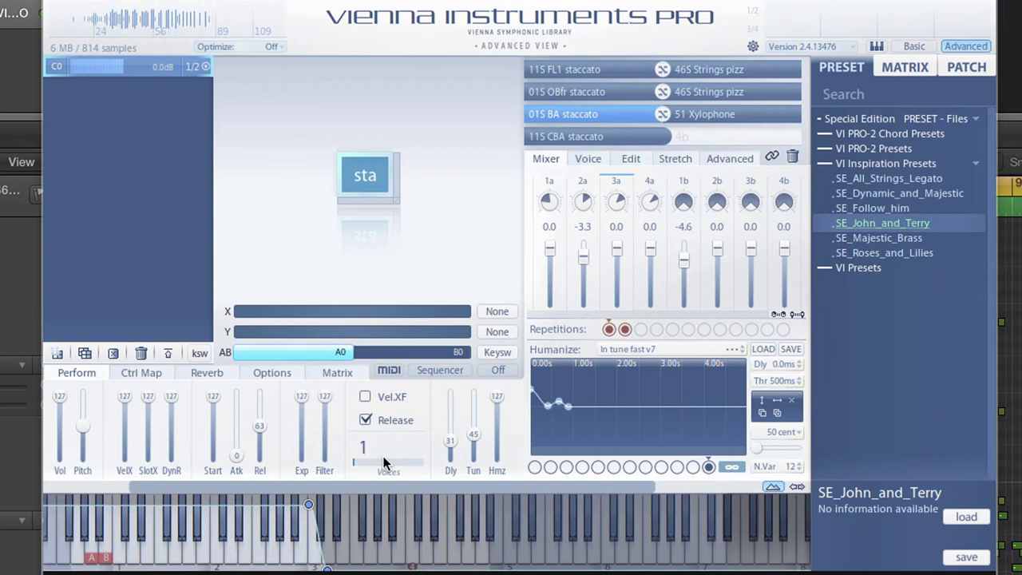
{"action": "left_click", "coordinate": [209, 373]}
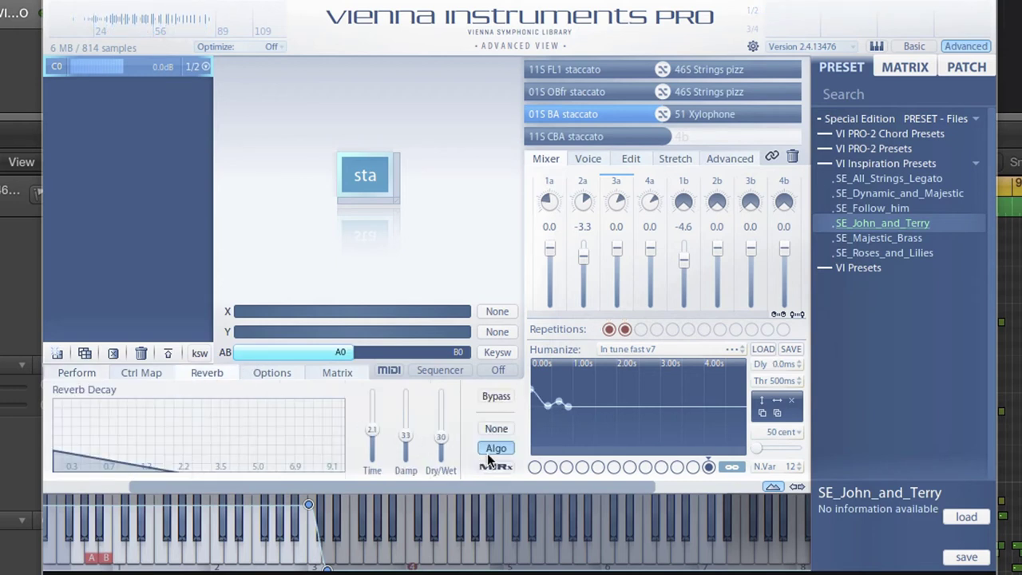
Set the reverb Time to 5.0 and pull the Damp slider down
{"action": "left_click_drag", "start_coordinate": [406, 435], "coordinate": [441, 415]}
{"action": "left_click_drag", "start_coordinate": [372, 428], "coordinate": [440, 453]}
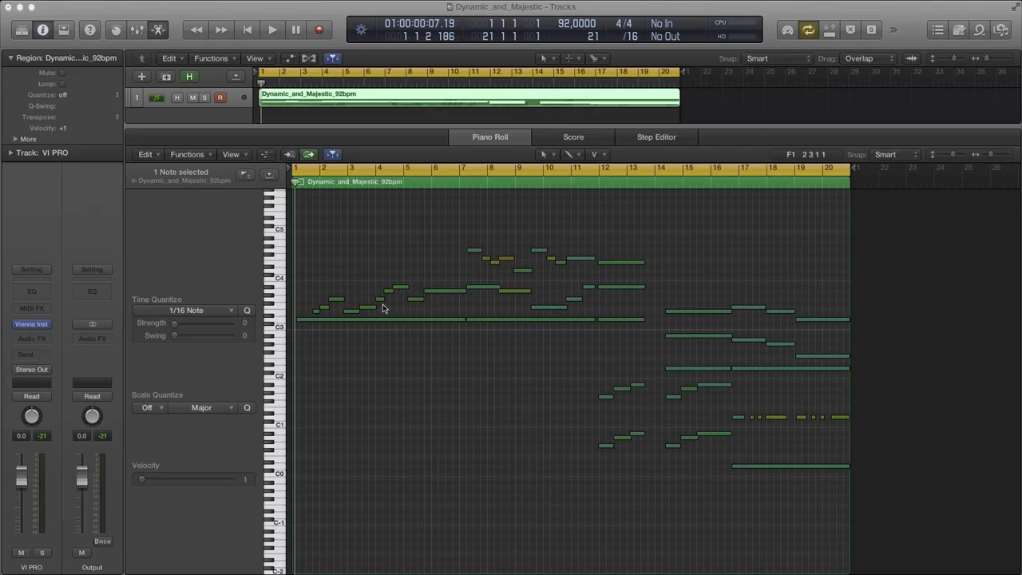
Show the Breath MIDI Draw lane, play the region, and open the Vienna Inst plug-in
{"action": "left_click", "coordinate": [265, 155]}
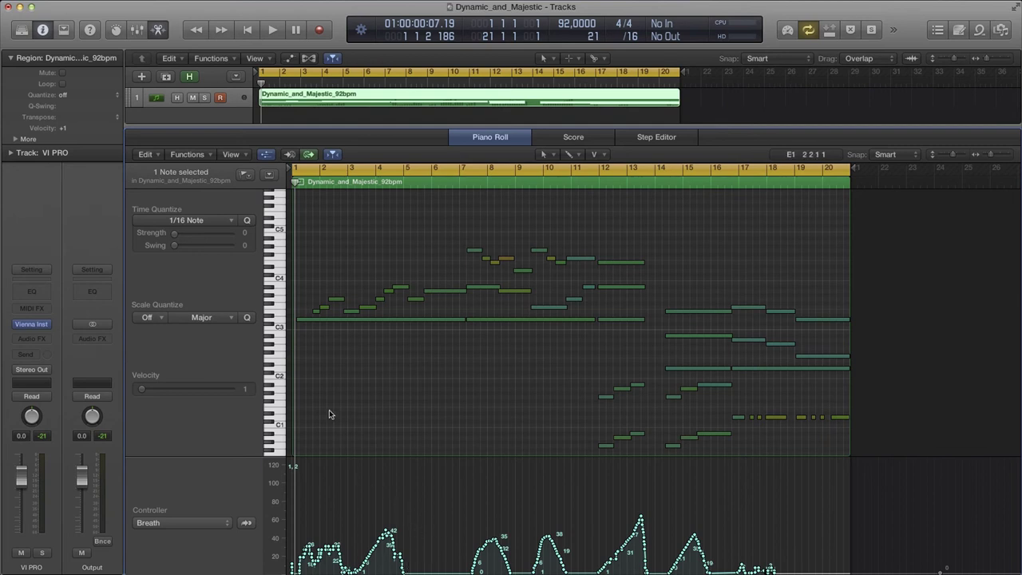
{"action": "key", "text": "space"}
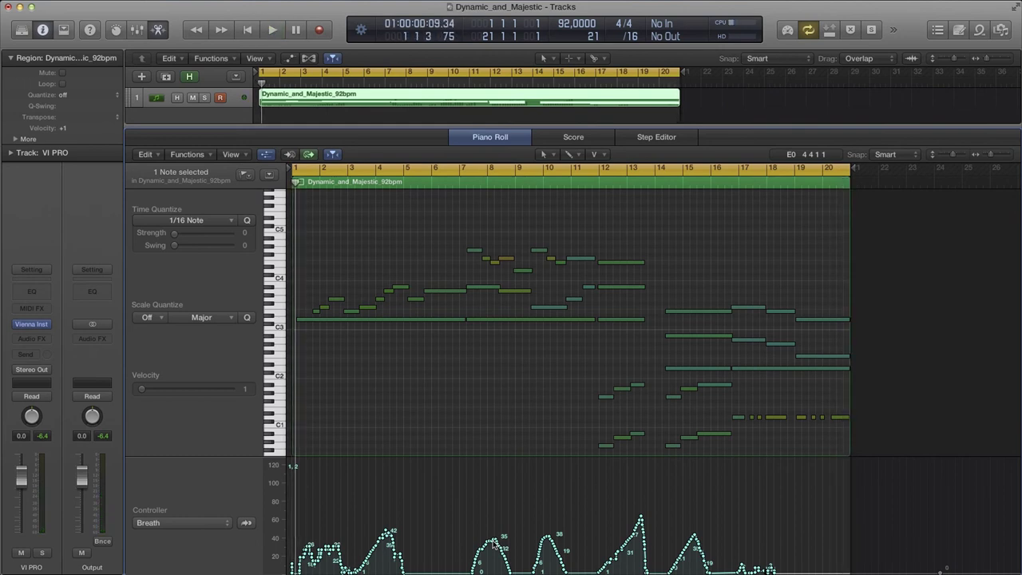
{"action": "left_click", "coordinate": [31, 324]}
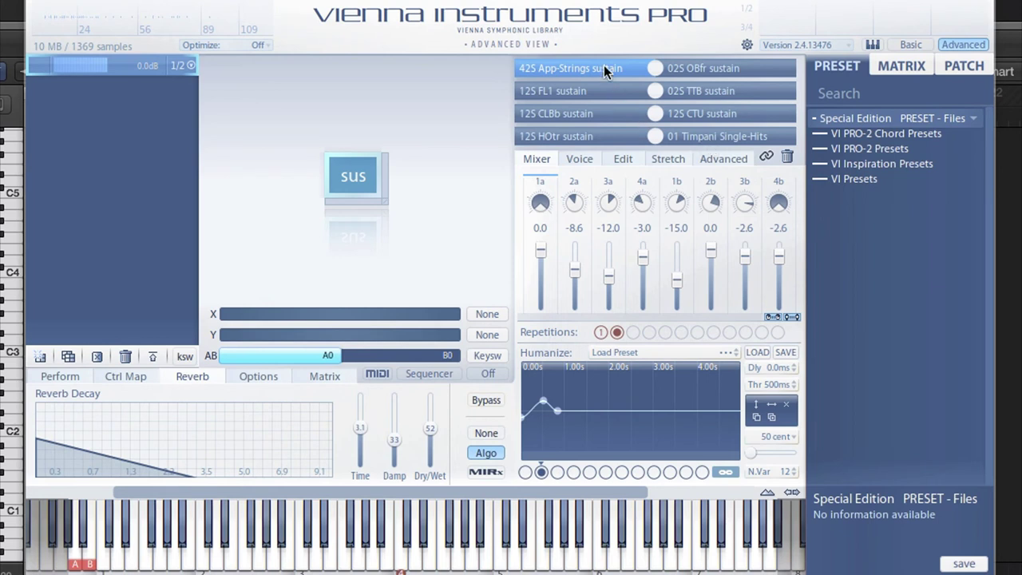
Show the key range curve, inspect FL1, and extend the CLBb cell's key range slightly upward
{"action": "left_click", "coordinate": [766, 494]}
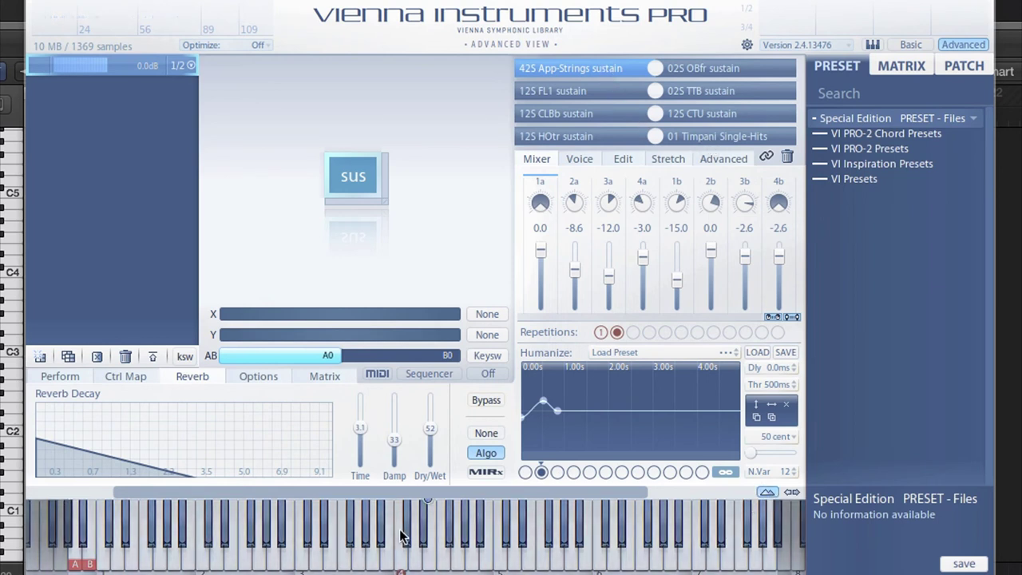
{"action": "left_click", "coordinate": [570, 96]}
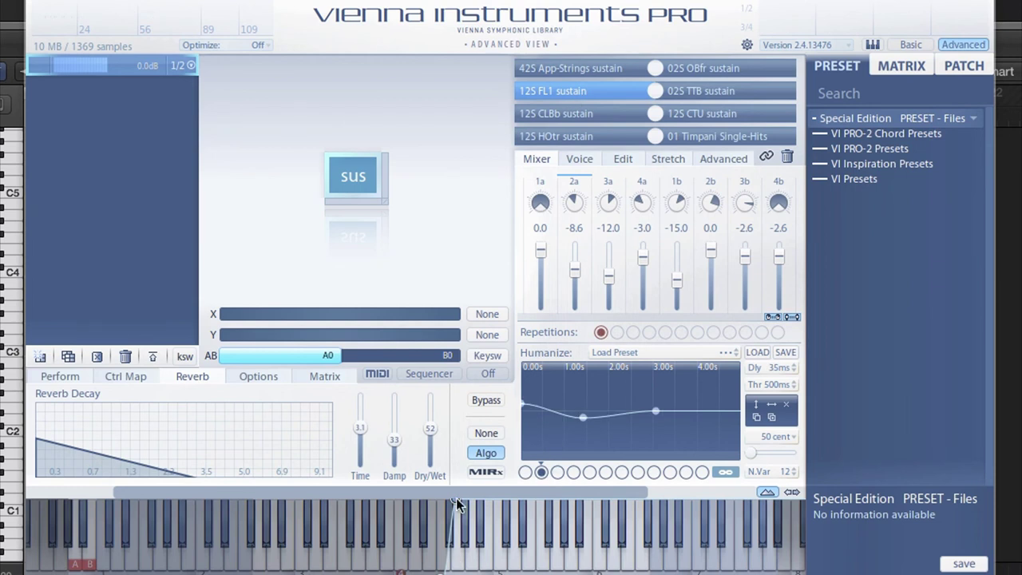
{"action": "left_click", "coordinate": [457, 503]}
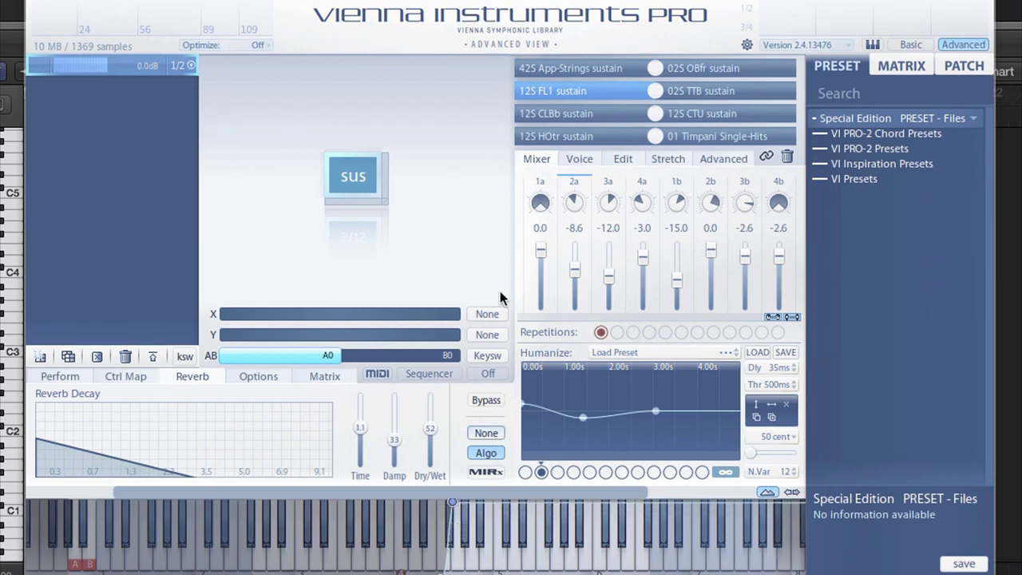
{"action": "left_click", "coordinate": [561, 112]}
{"action": "left_click_drag", "start_coordinate": [429, 503], "coordinate": [446, 505]}
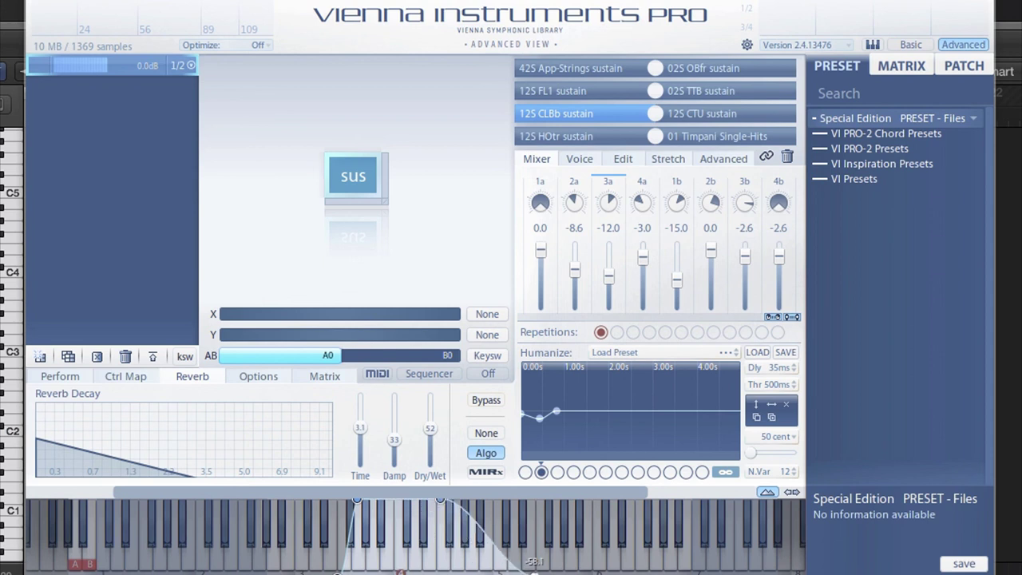
Review the HOtr, TTB and CTU cells and bring up the CTU velocity curve and envelope page
{"action": "left_click", "coordinate": [562, 139]}
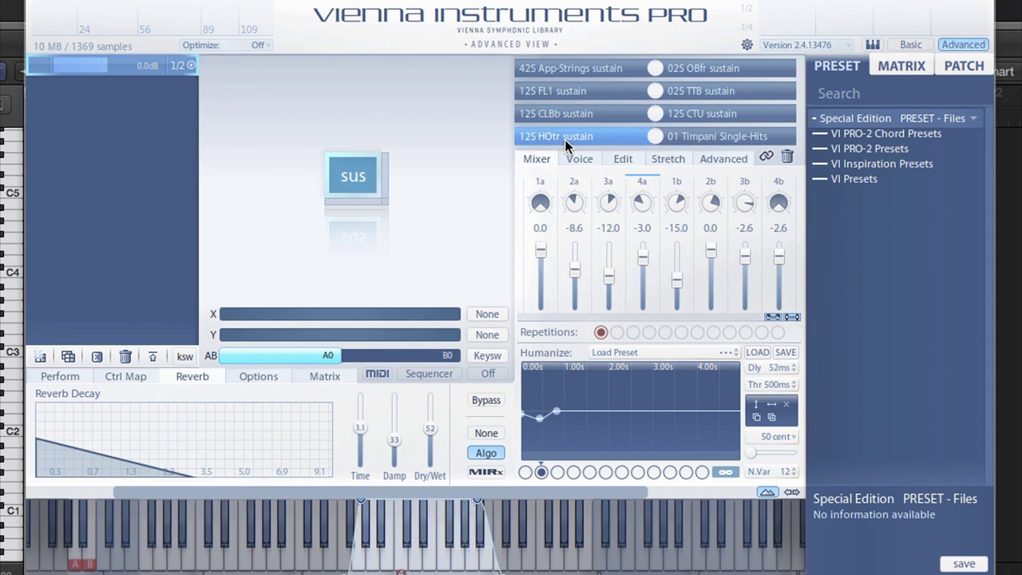
{"action": "left_click", "coordinate": [687, 90]}
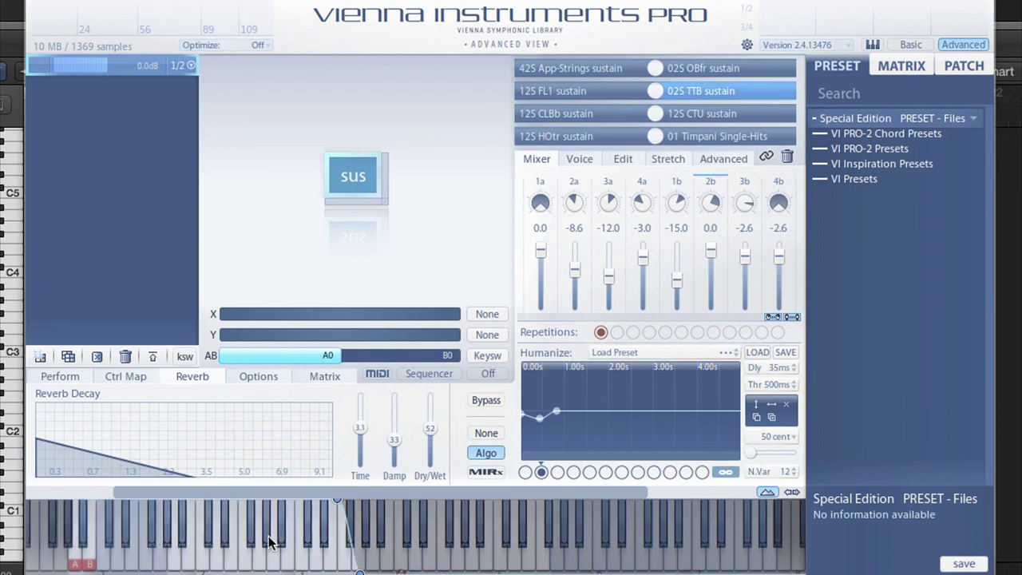
{"action": "left_click", "coordinate": [701, 116]}
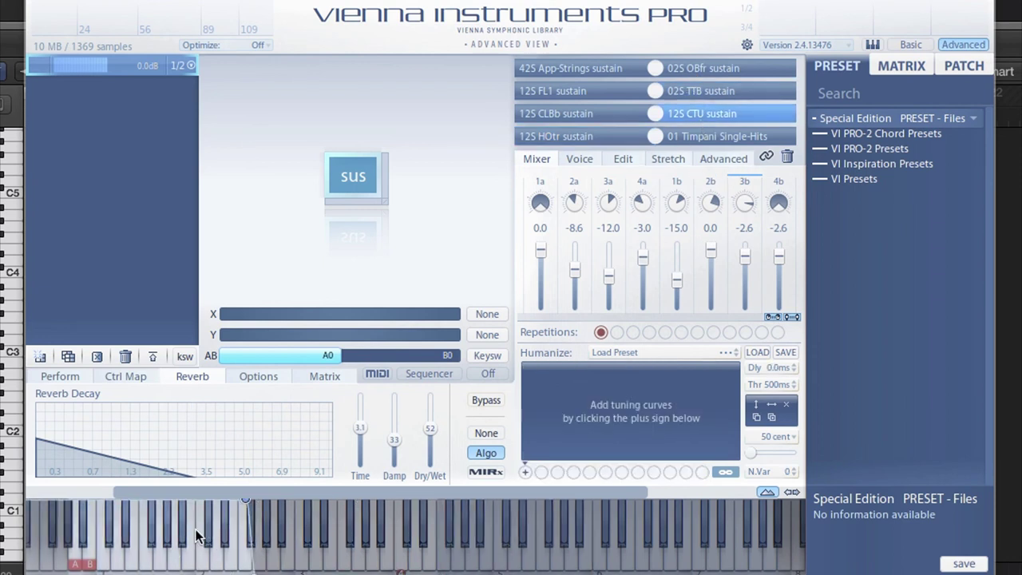
{"action": "left_click", "coordinate": [624, 160]}
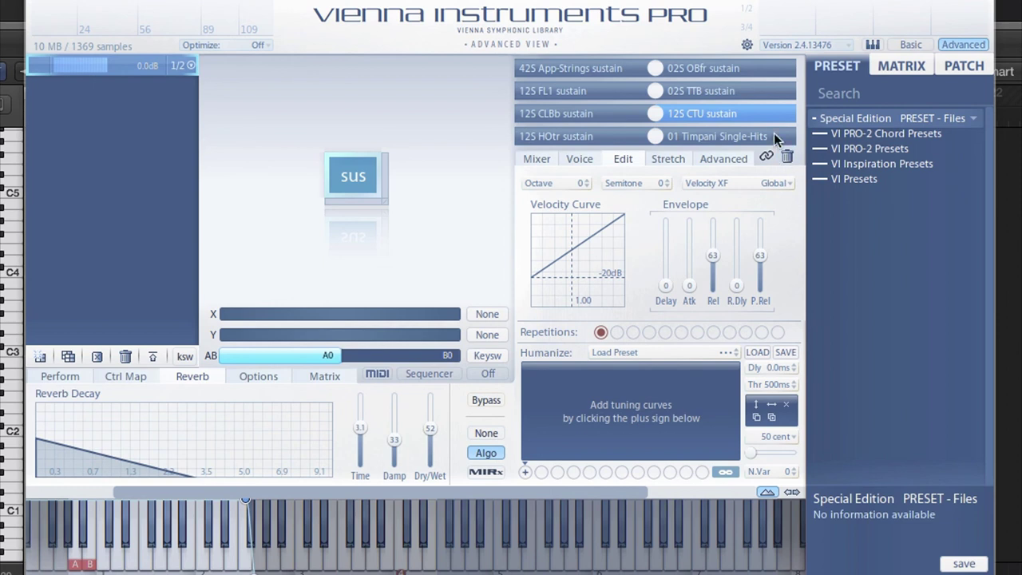
Keep the Timpani cell's Velocity XF set to Off
{"action": "left_click", "coordinate": [747, 137]}
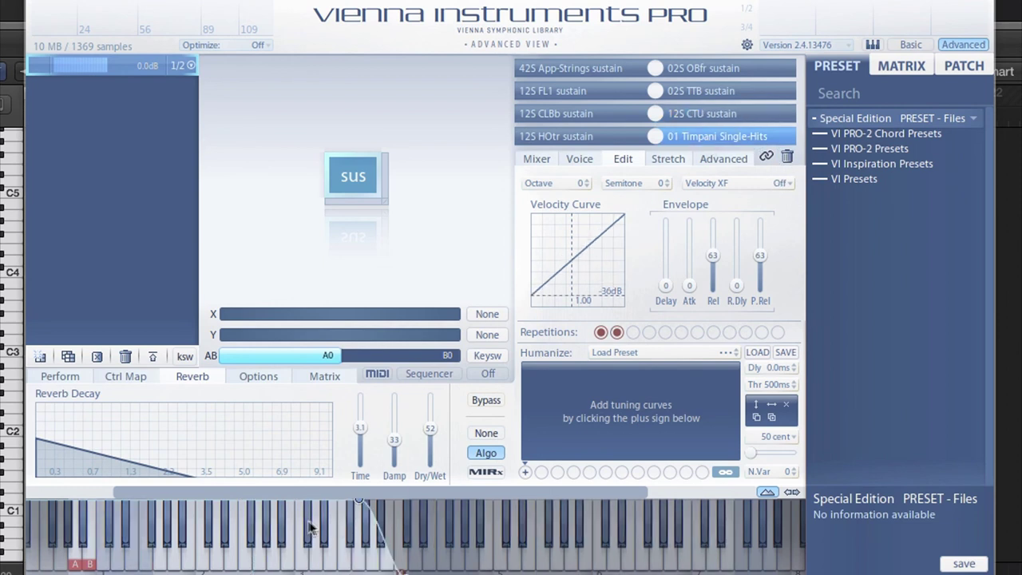
{"action": "left_click", "coordinate": [706, 181]}
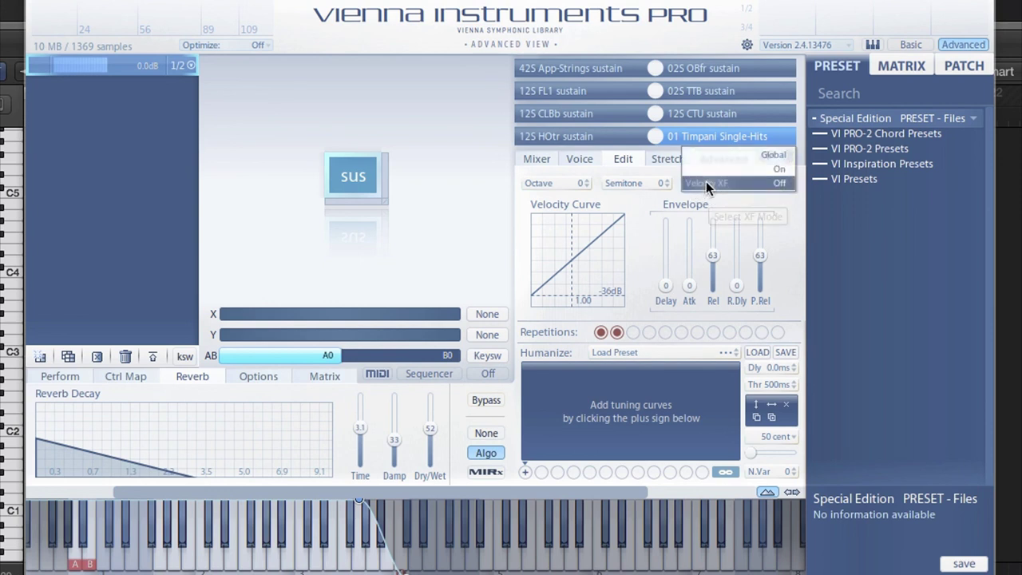
{"action": "left_click", "coordinate": [762, 178]}
Compare the CTU, TTB and OBfr velocity settings, check the Timpani slot options, then return to the cell mixer
{"action": "left_click", "coordinate": [721, 116]}
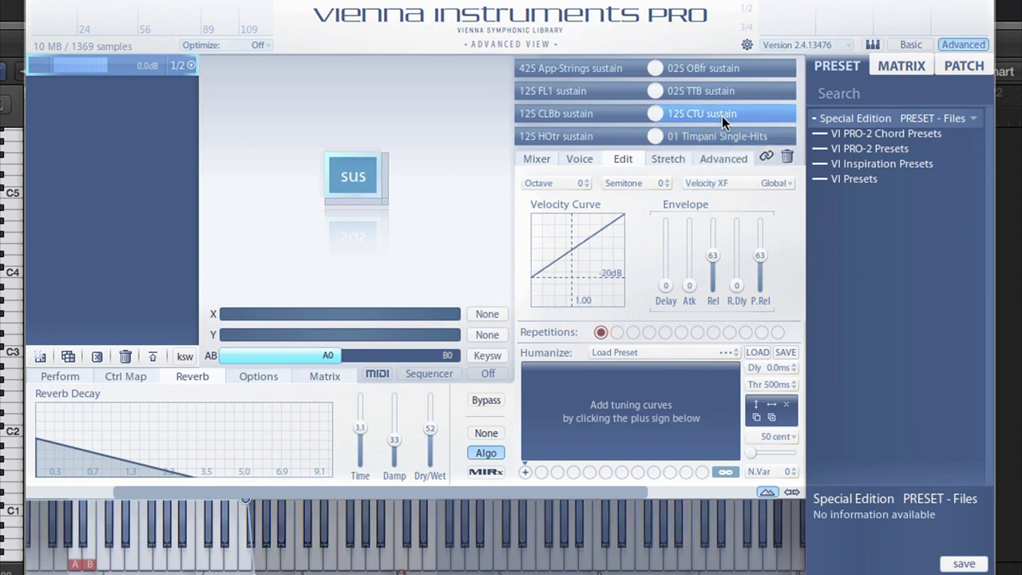
{"action": "left_click", "coordinate": [733, 91]}
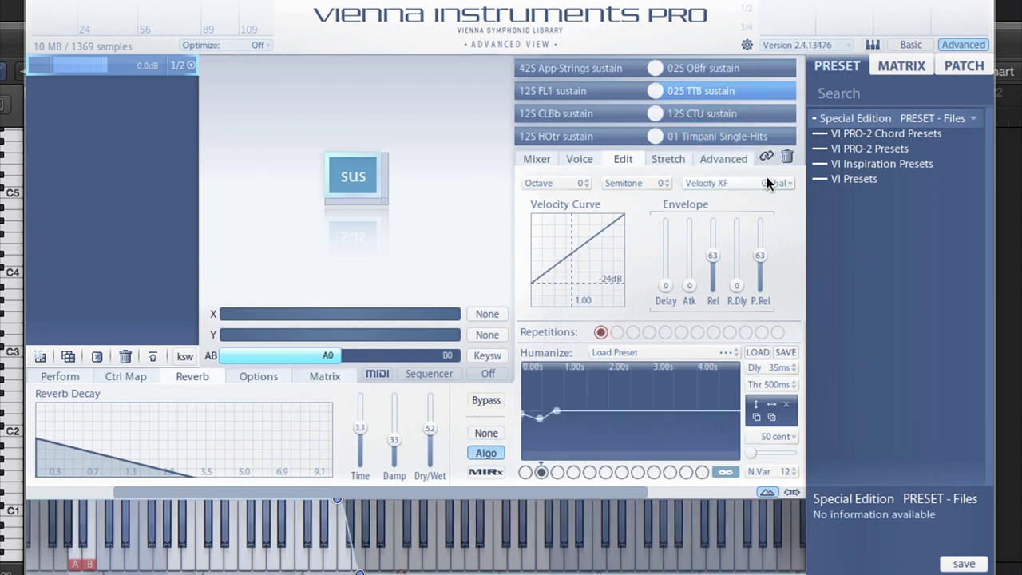
{"action": "left_click", "coordinate": [719, 68]}
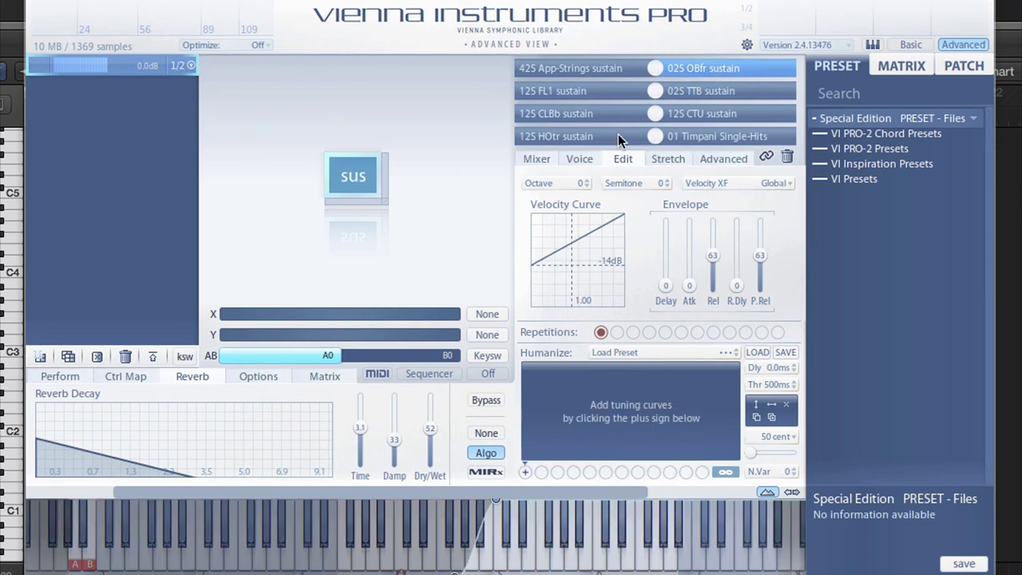
{"action": "right_click", "coordinate": [705, 137]}
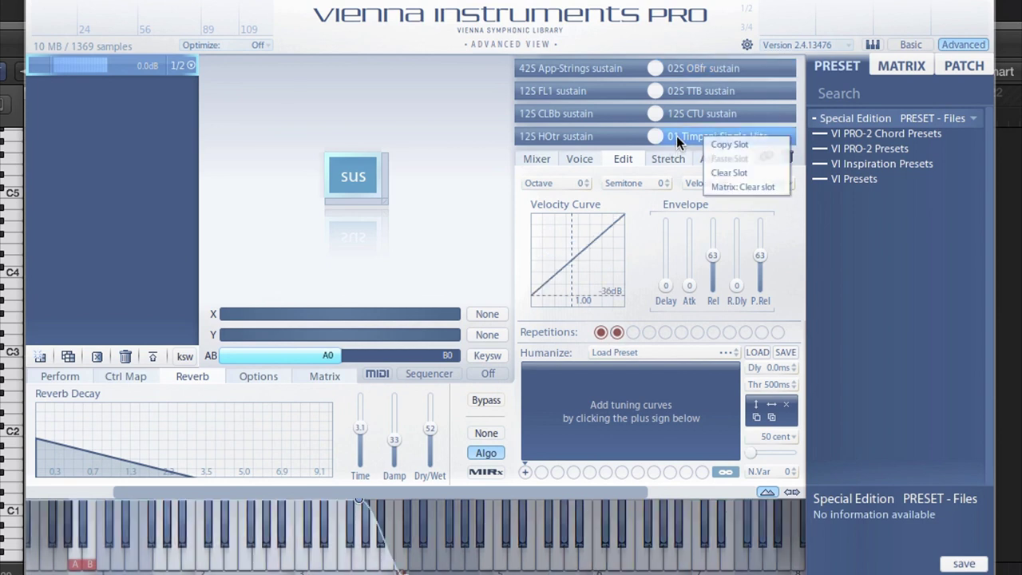
{"action": "left_click", "coordinate": [677, 135]}
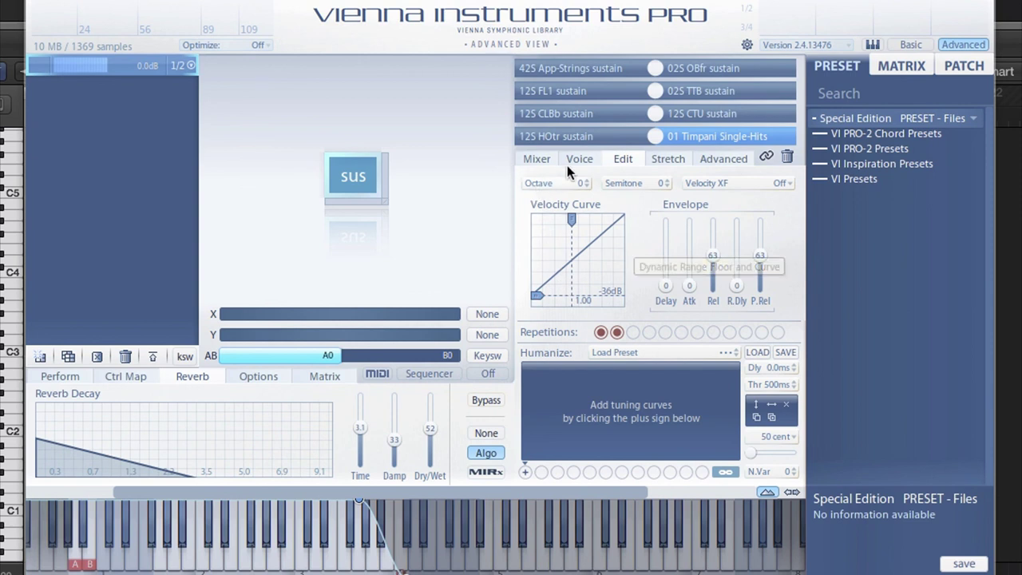
{"action": "left_click", "coordinate": [535, 159]}
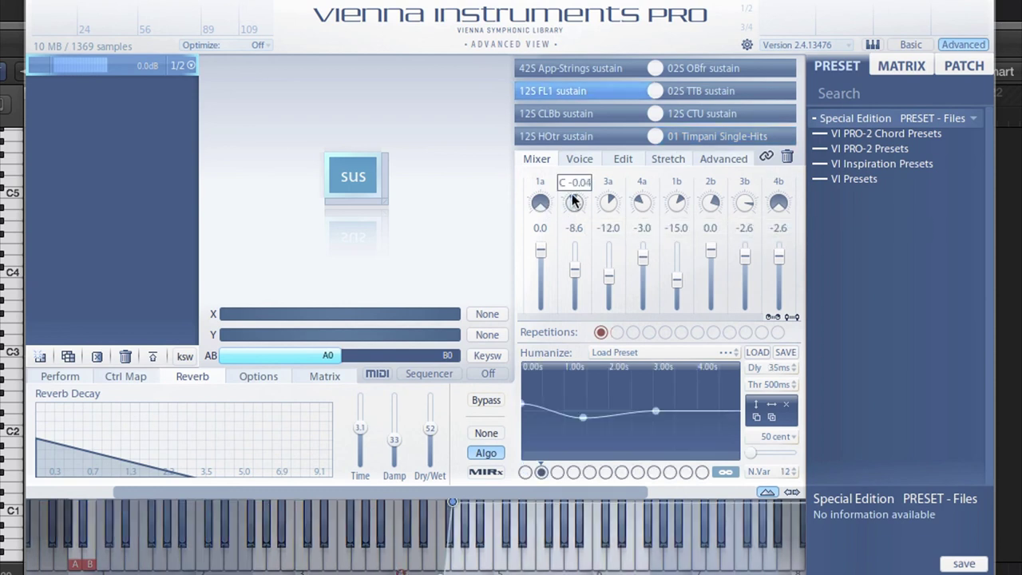
Raise the 3a (CLBb) fader from -12.0 to -7.3 dB, then check the HOtr and FL1 cells
{"action": "left_click_drag", "start_coordinate": [608, 276], "coordinate": [613, 270]}
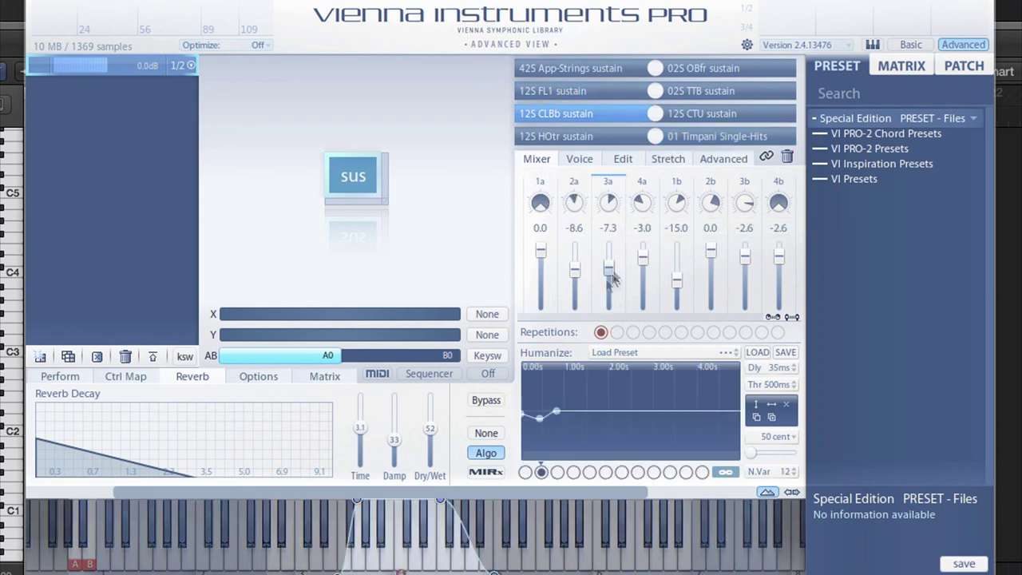
{"action": "left_click", "coordinate": [587, 136]}
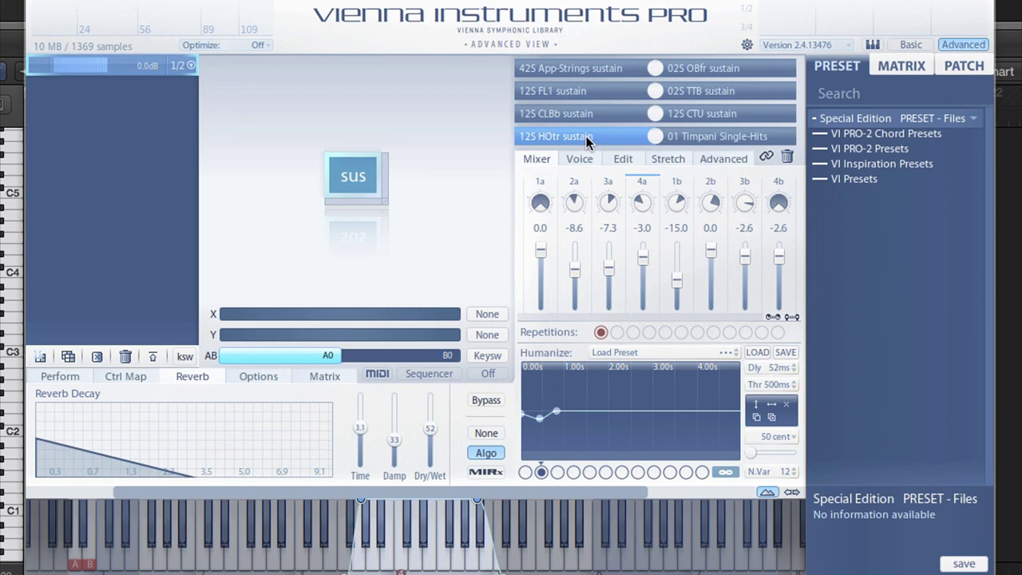
{"action": "left_click", "coordinate": [574, 94]}
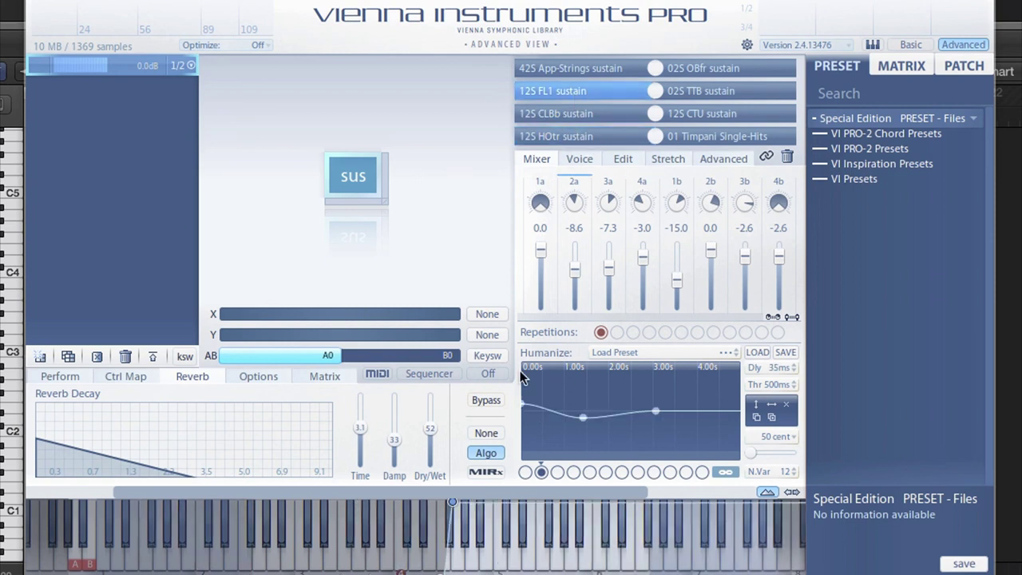